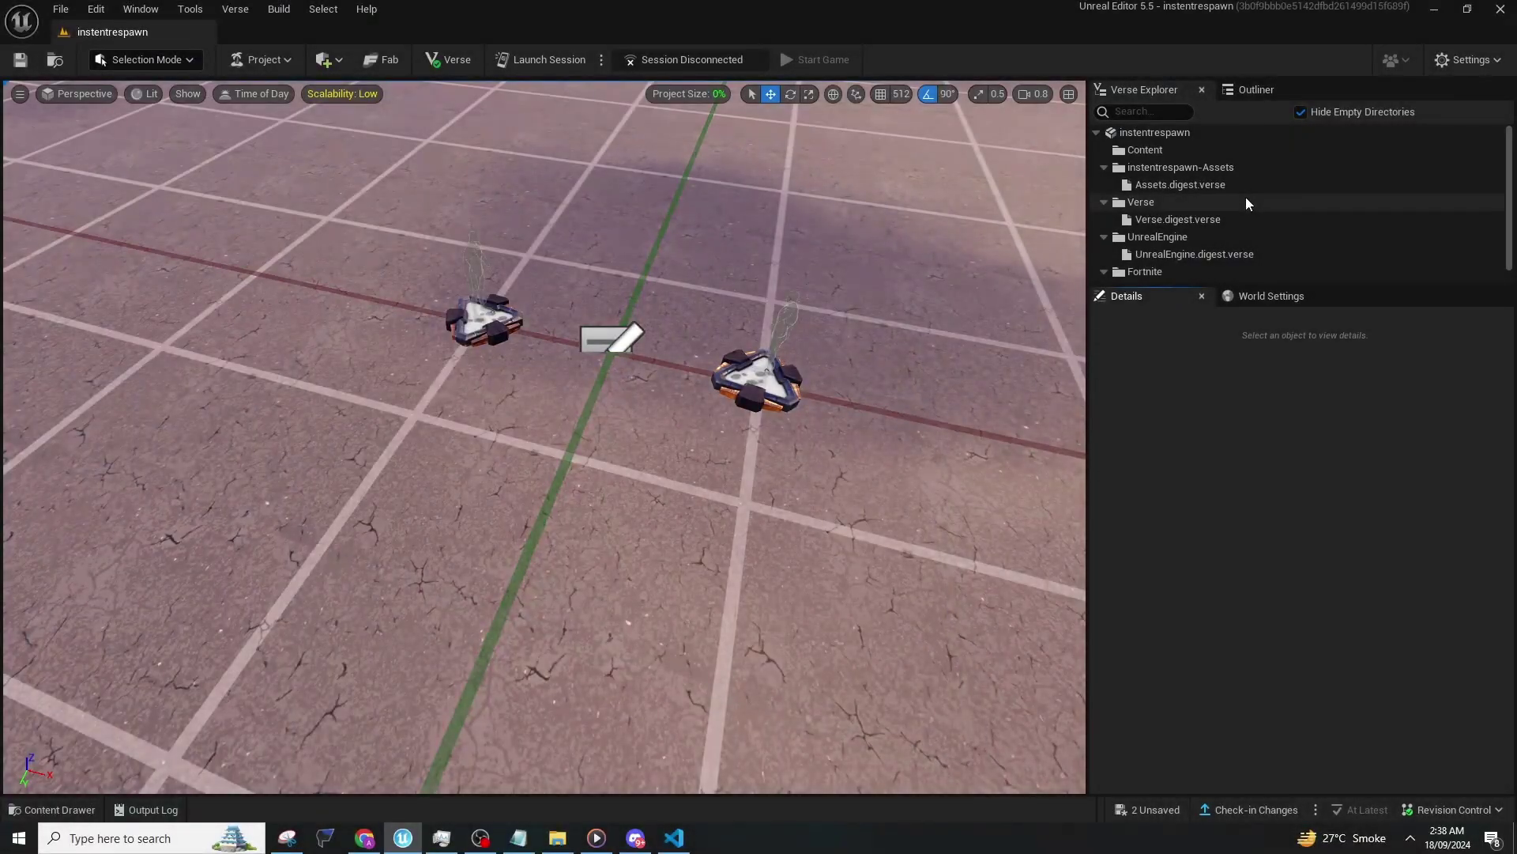
# Create an empty Verse script named instarespawn in the instentrespawn project.
pyautogui.moveTo(742, 260); pyautogui.dragTo(735, 188, button='right')
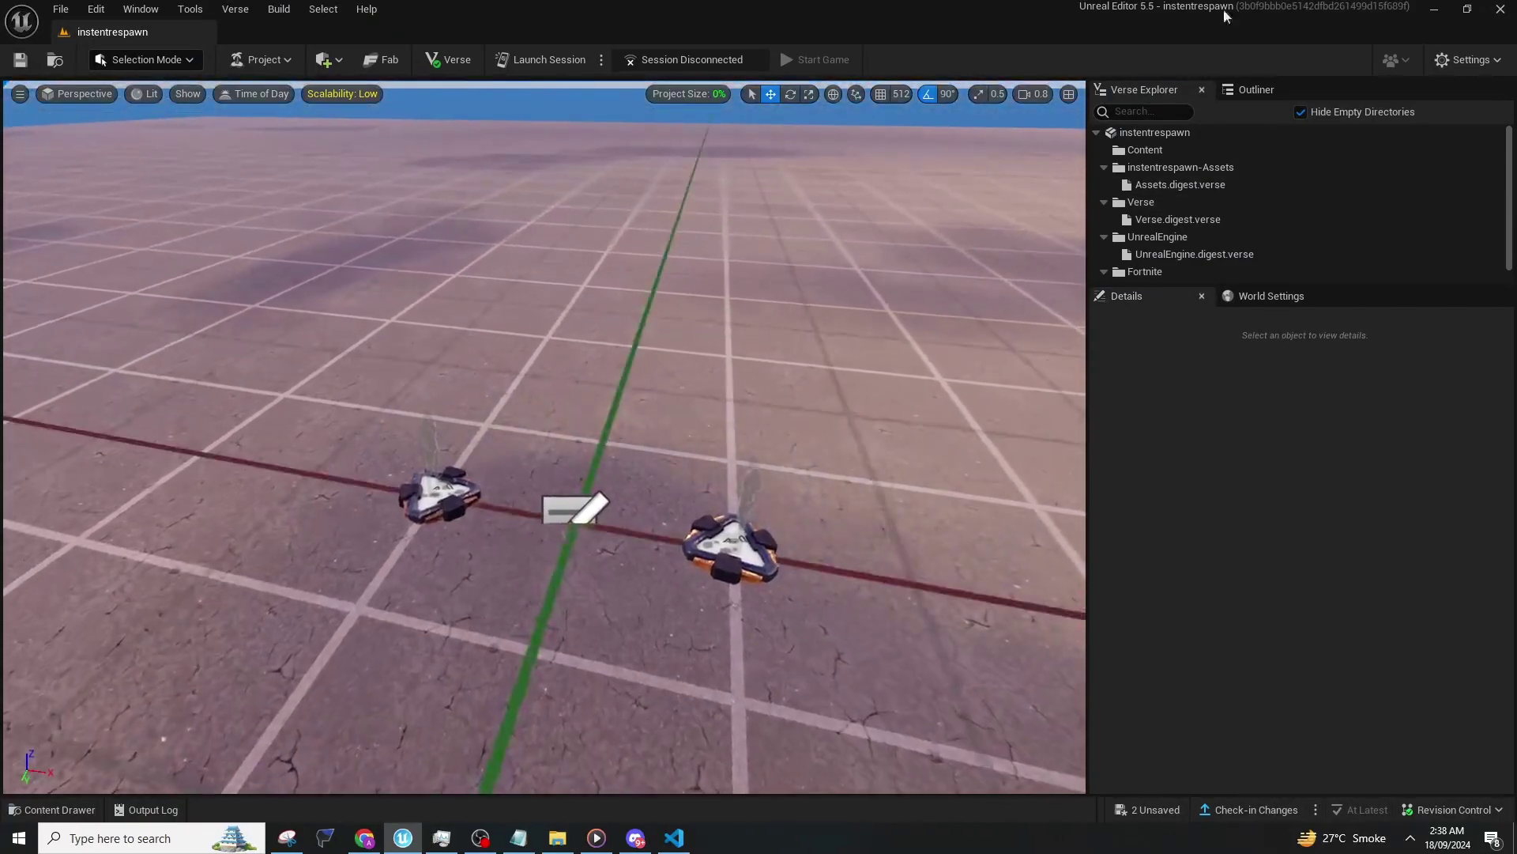
pyautogui.rightClick(1170, 134)
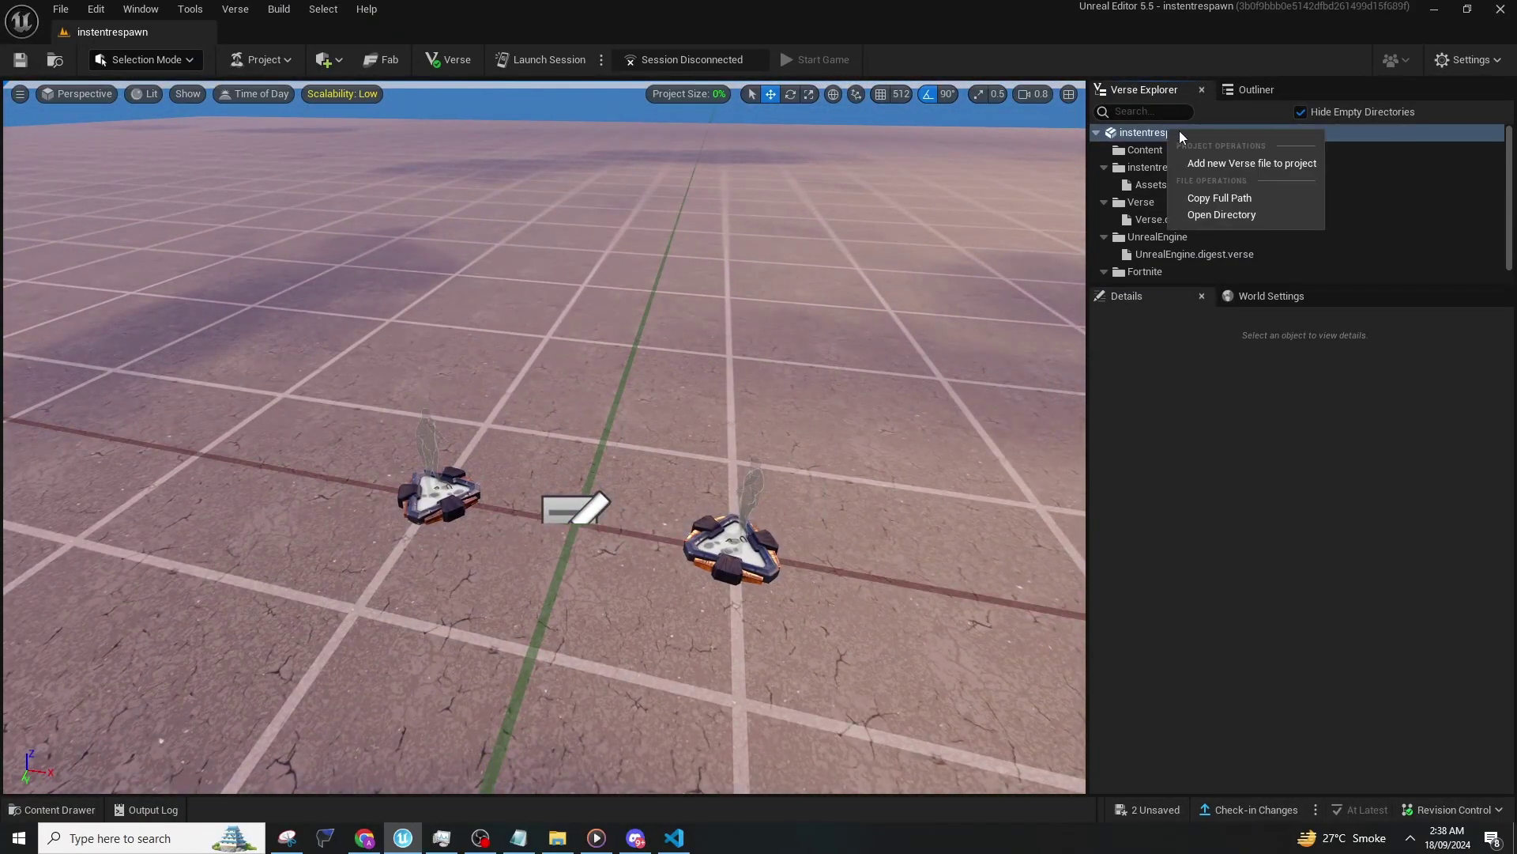
pyautogui.click(1224, 164)
pyautogui.click(919, 669)
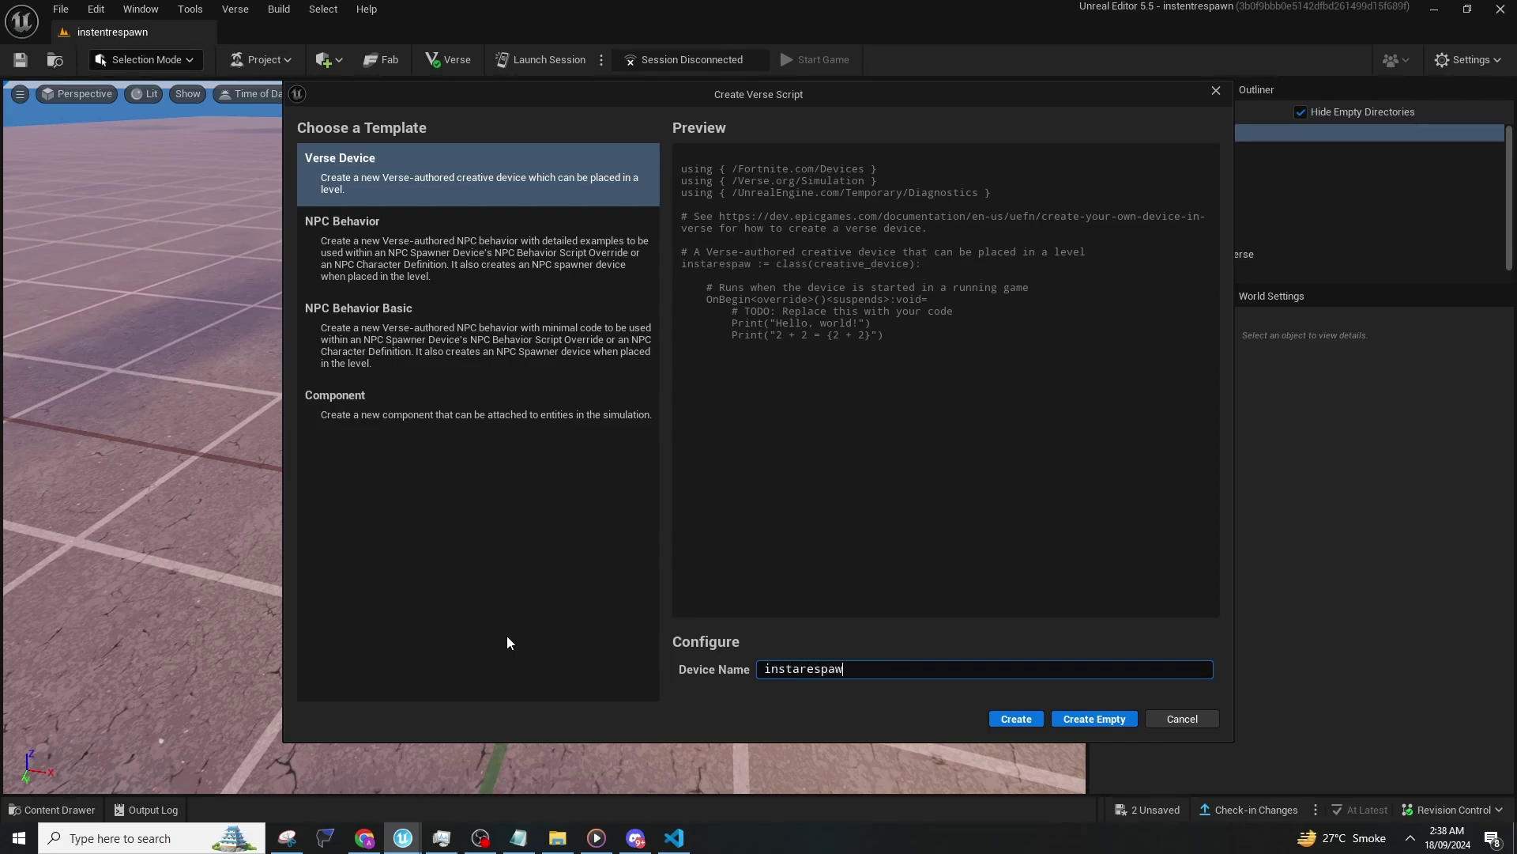
pyautogui.click(1093, 719)
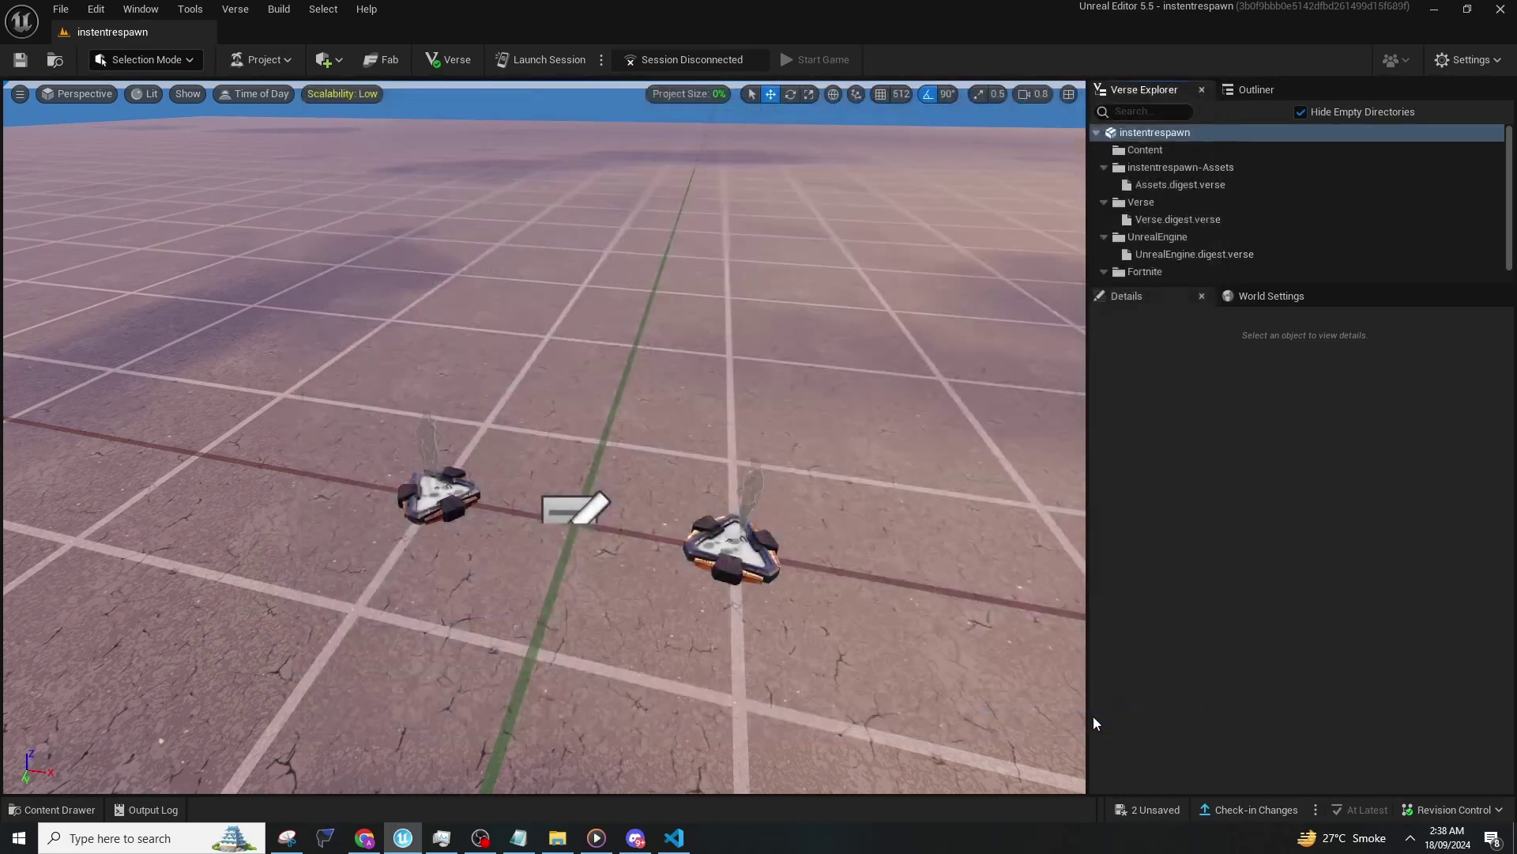
pyautogui.click(889, 599)
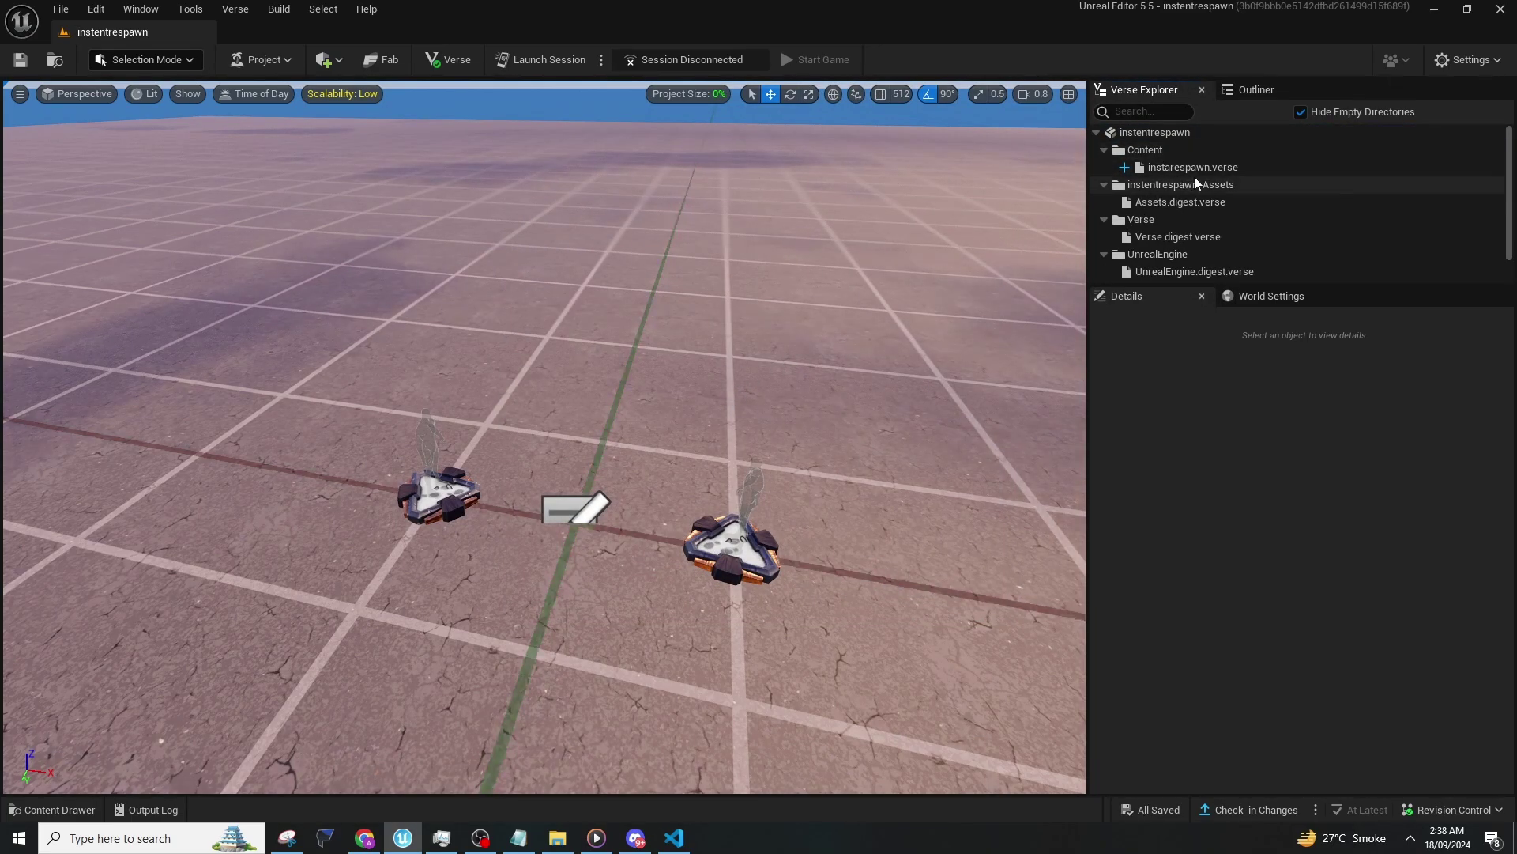
# Open instarespawn.verse for editing and build the project's Verse code.
pyautogui.doubleClick(1197, 170)
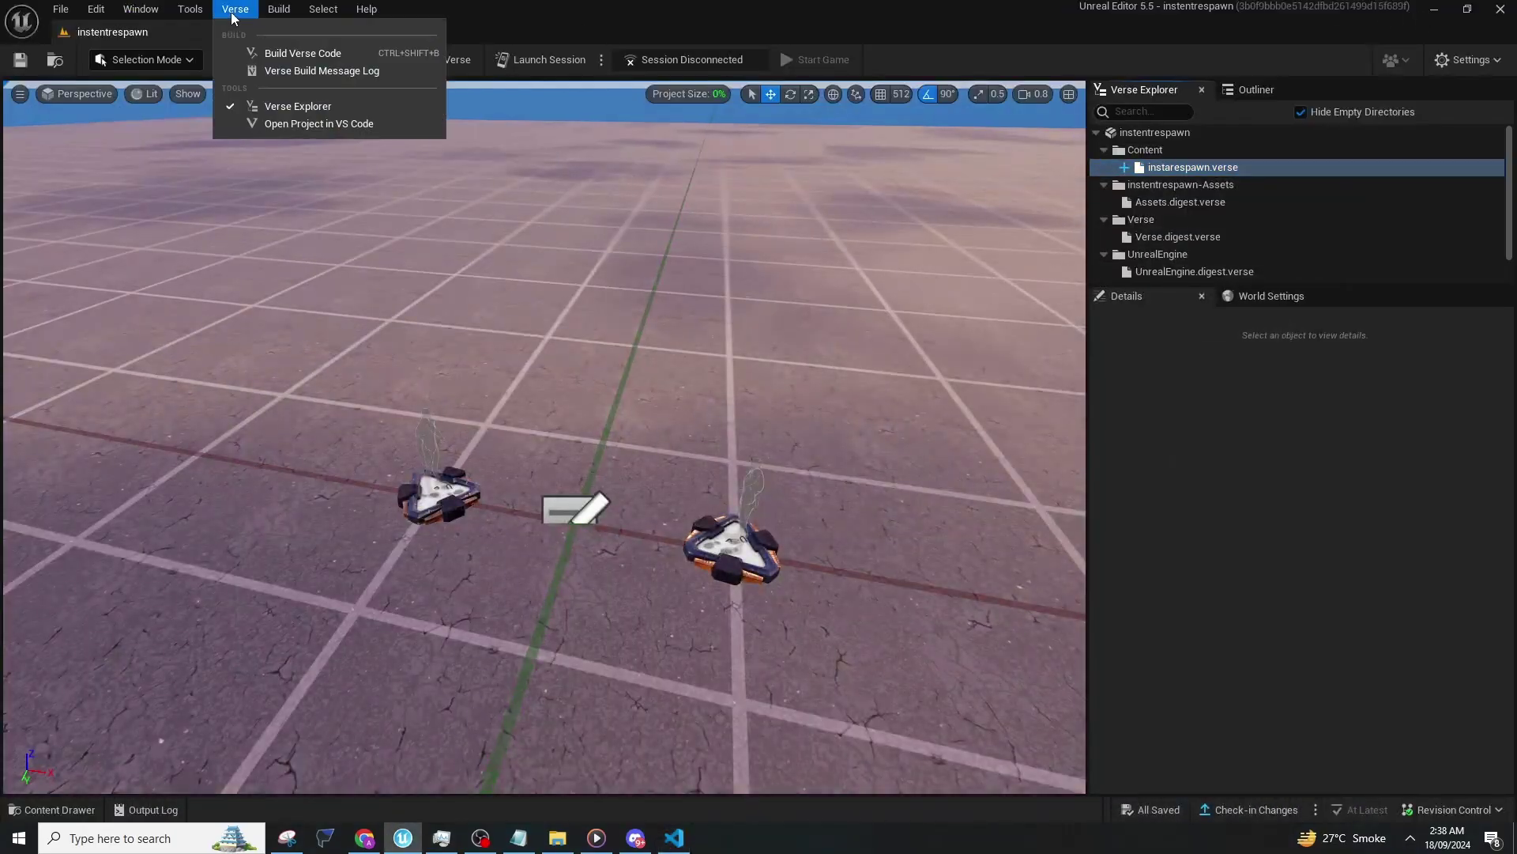
pyautogui.click(281, 54)
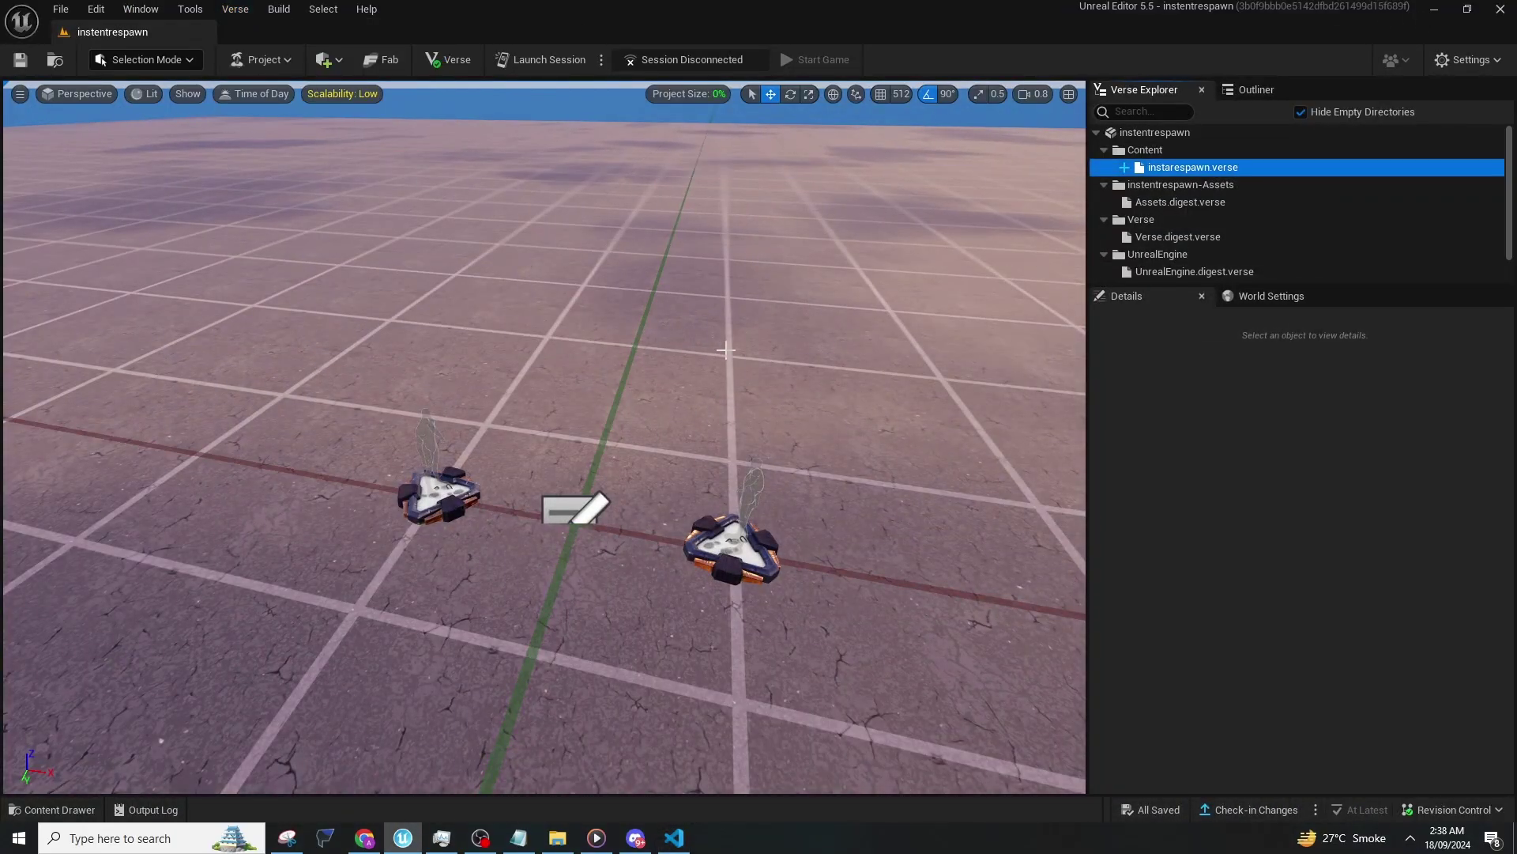
# Search the project content for "verse" and place the Instant Respawn device in the level near the two spawn pads.
pyautogui.moveTo(725, 349); pyautogui.dragTo(722, 466, button='right')
pyautogui.hotkey('ctrl', 'space')
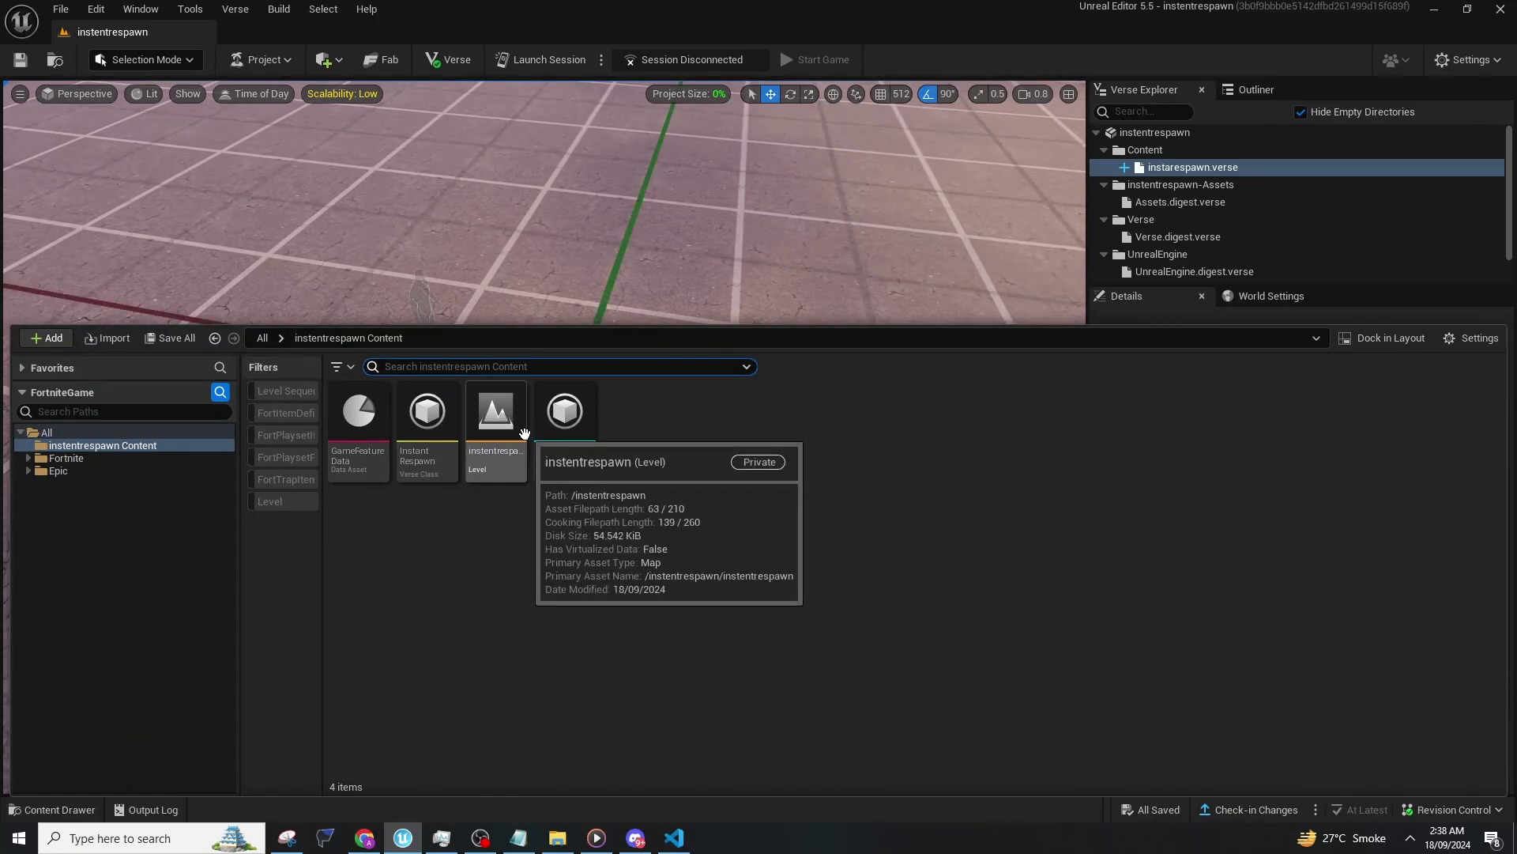
pyautogui.moveTo(632, 237); pyautogui.dragTo(632, 238, button='right')
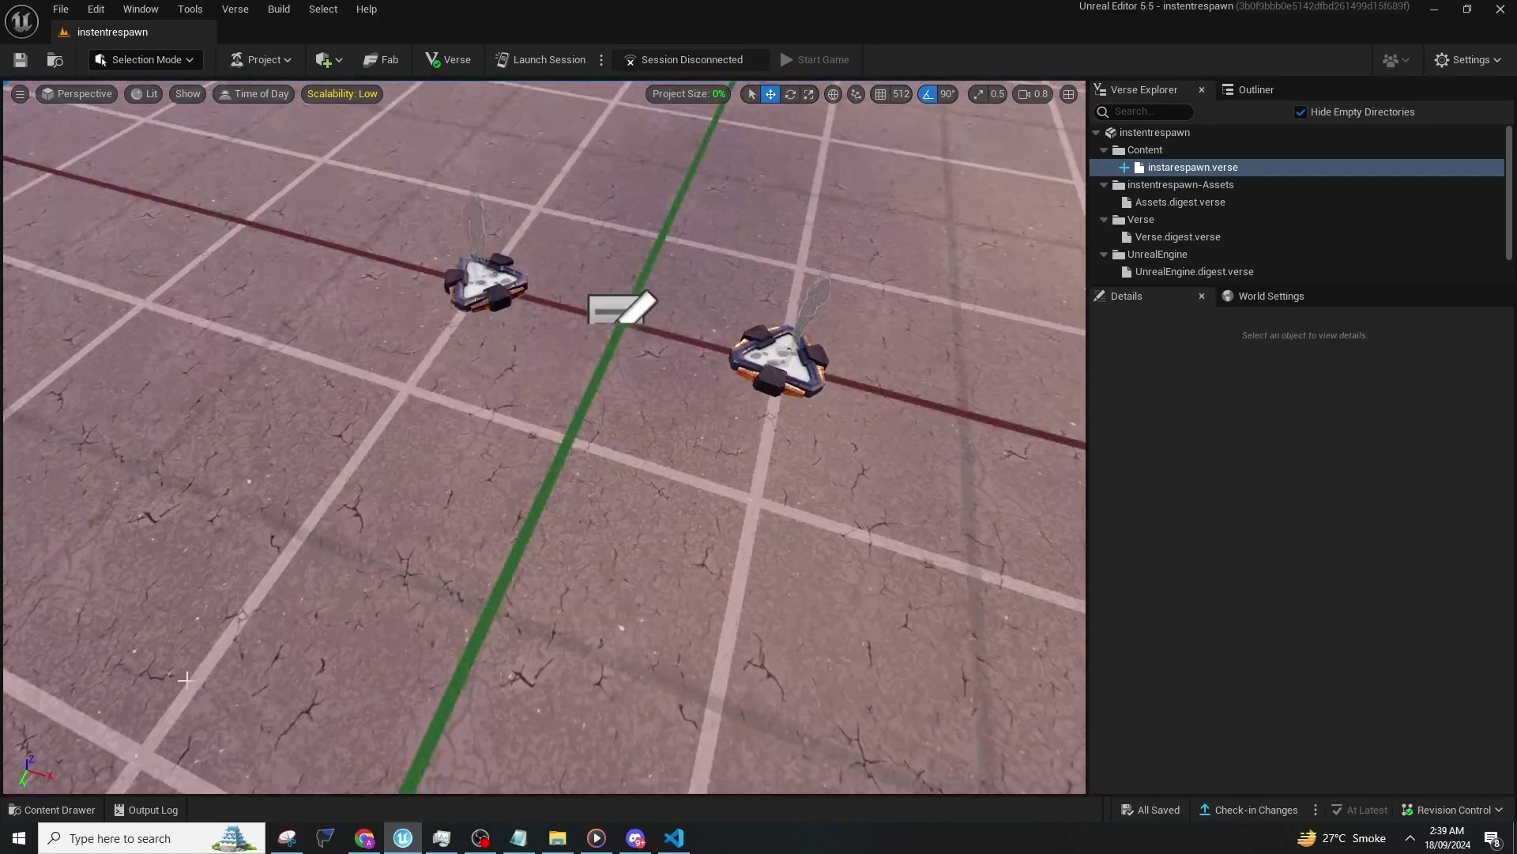
pyautogui.click(68, 810)
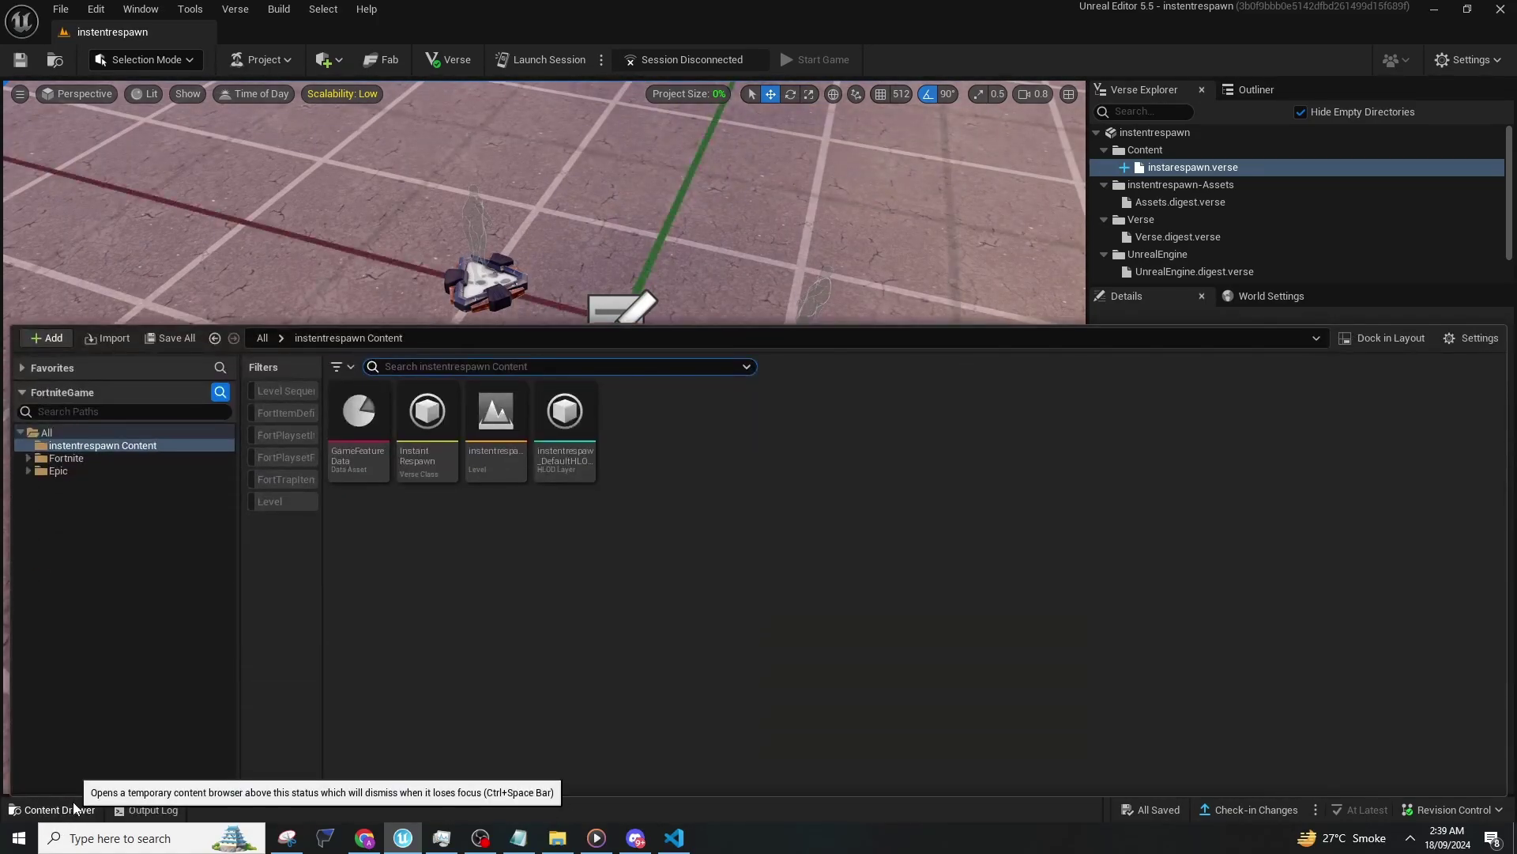
pyautogui.click(480, 372)
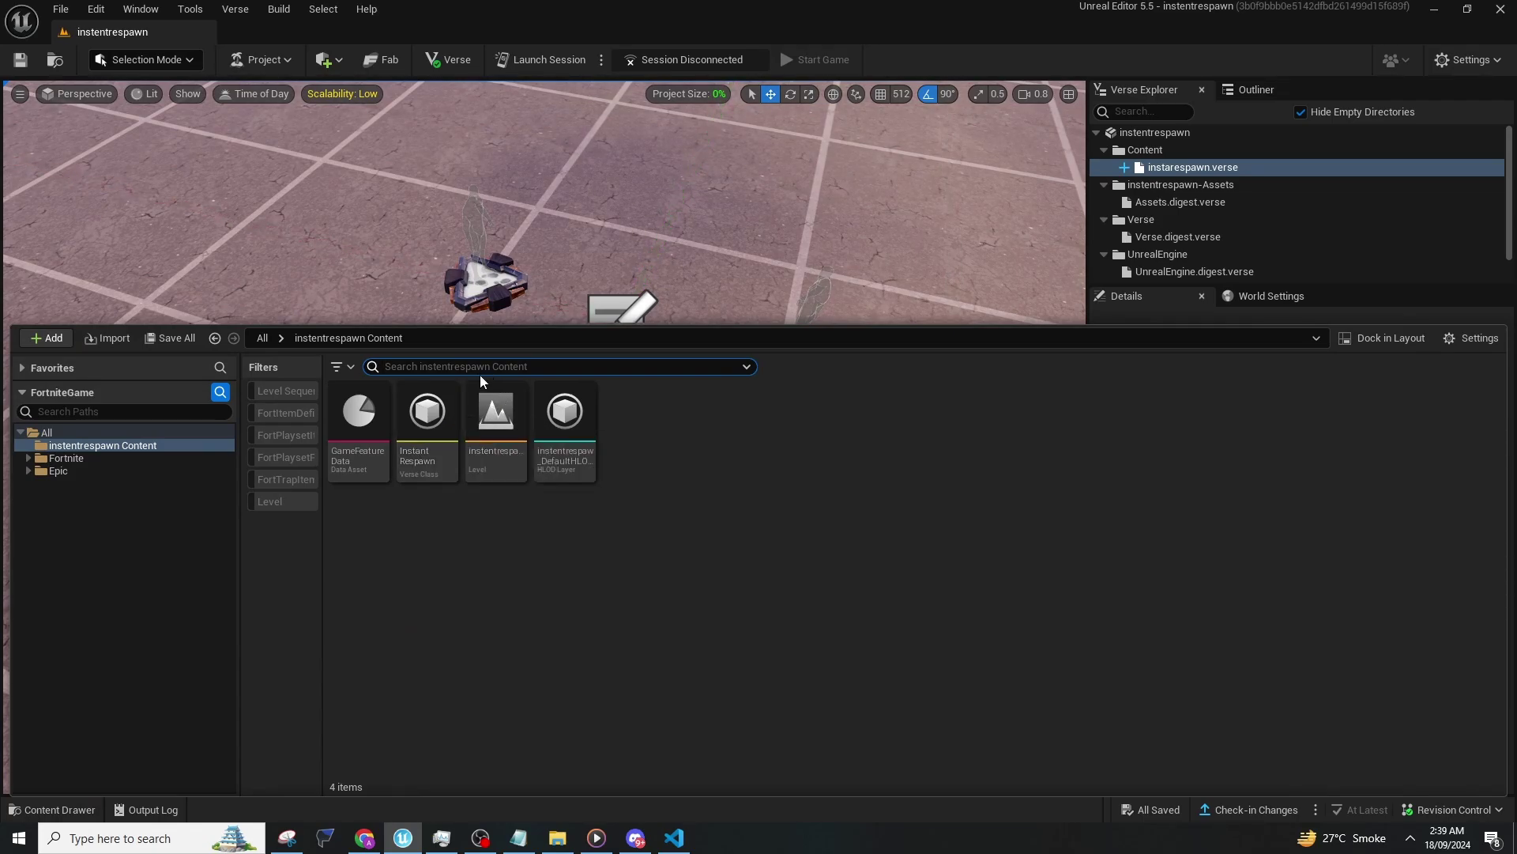
pyautogui.write('ver')
pyautogui.click(567, 460)
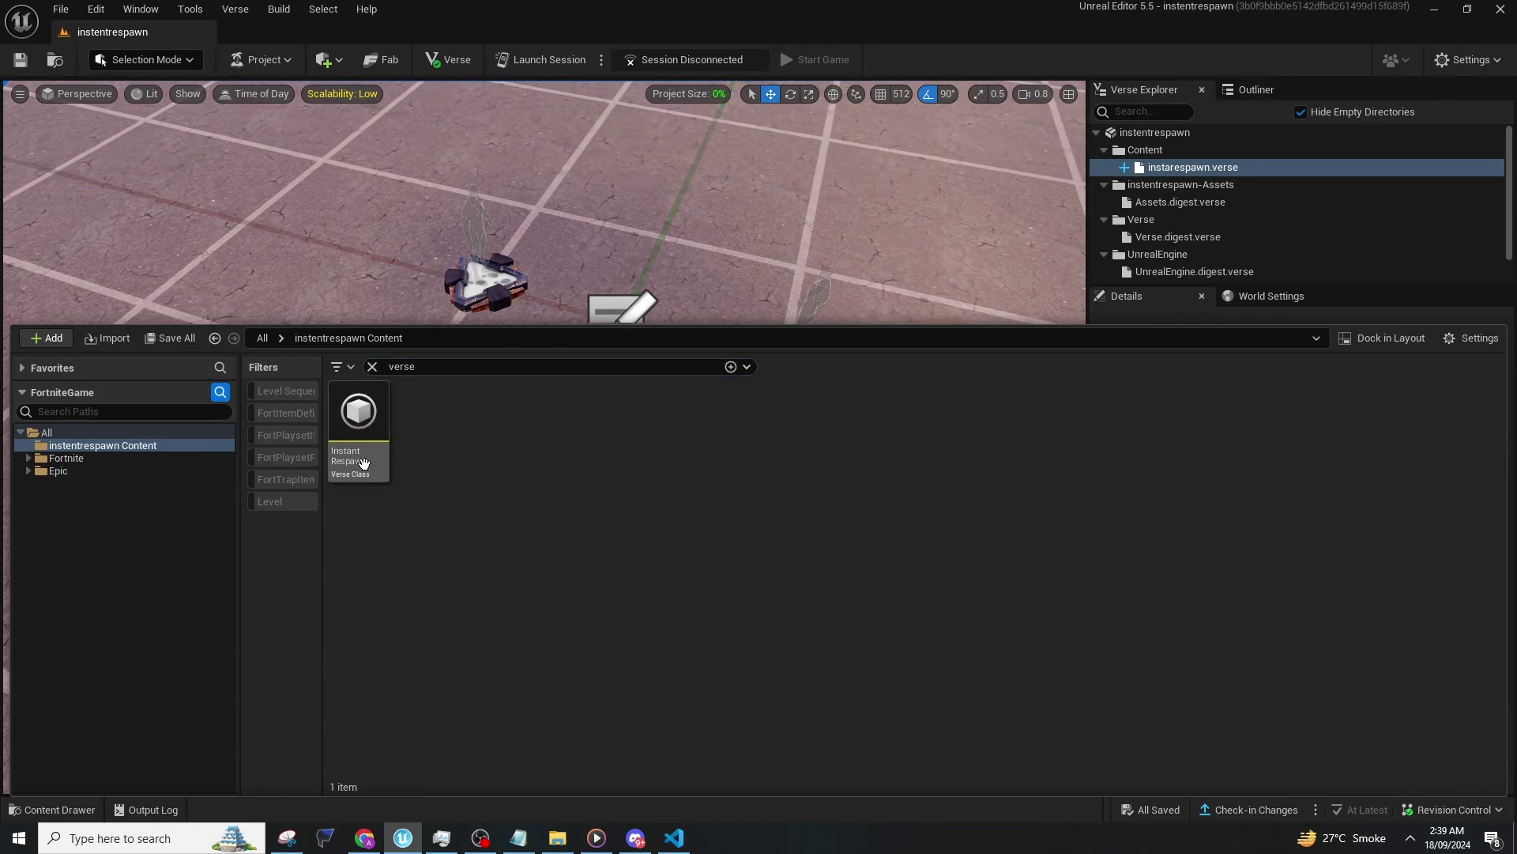
pyautogui.moveTo(353, 427); pyautogui.dragTo(595, 414)
pyautogui.press('w')
pyautogui.moveTo(596, 414); pyautogui.dragTo(644, 348, button='right')
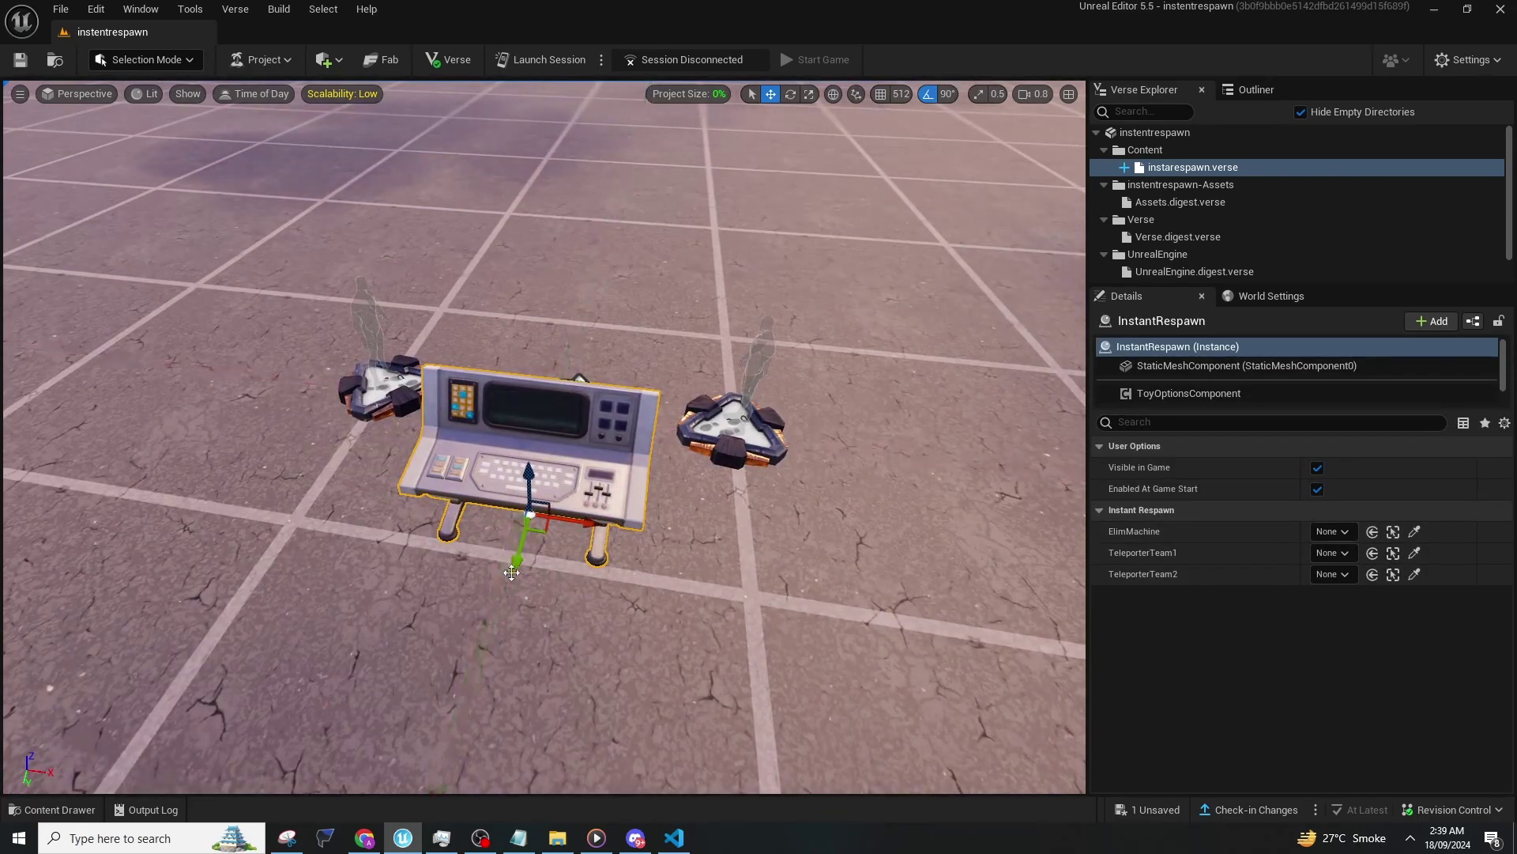
# Search the Fortnite content for "teleporter" and place a Teleporter above the spawn pad farther back along the red axis line.
pyautogui.press('s')
pyautogui.moveTo(748, 539); pyautogui.dragTo(748, 540, button='right')
pyautogui.press('w')
pyautogui.press('s')
pyautogui.hotkey('ctrl', 'space')
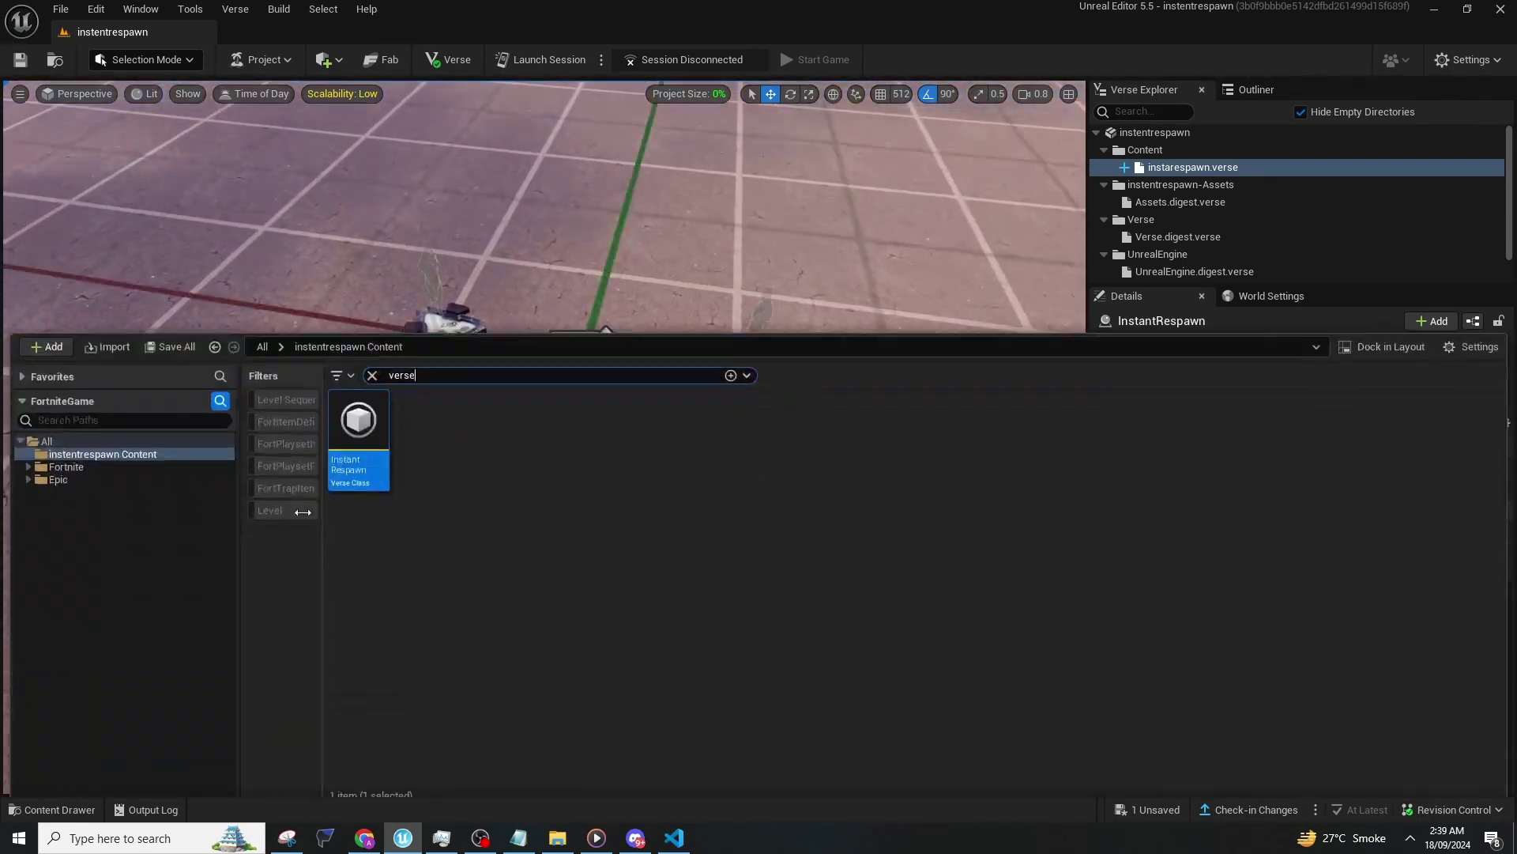
pyautogui.click(79, 458)
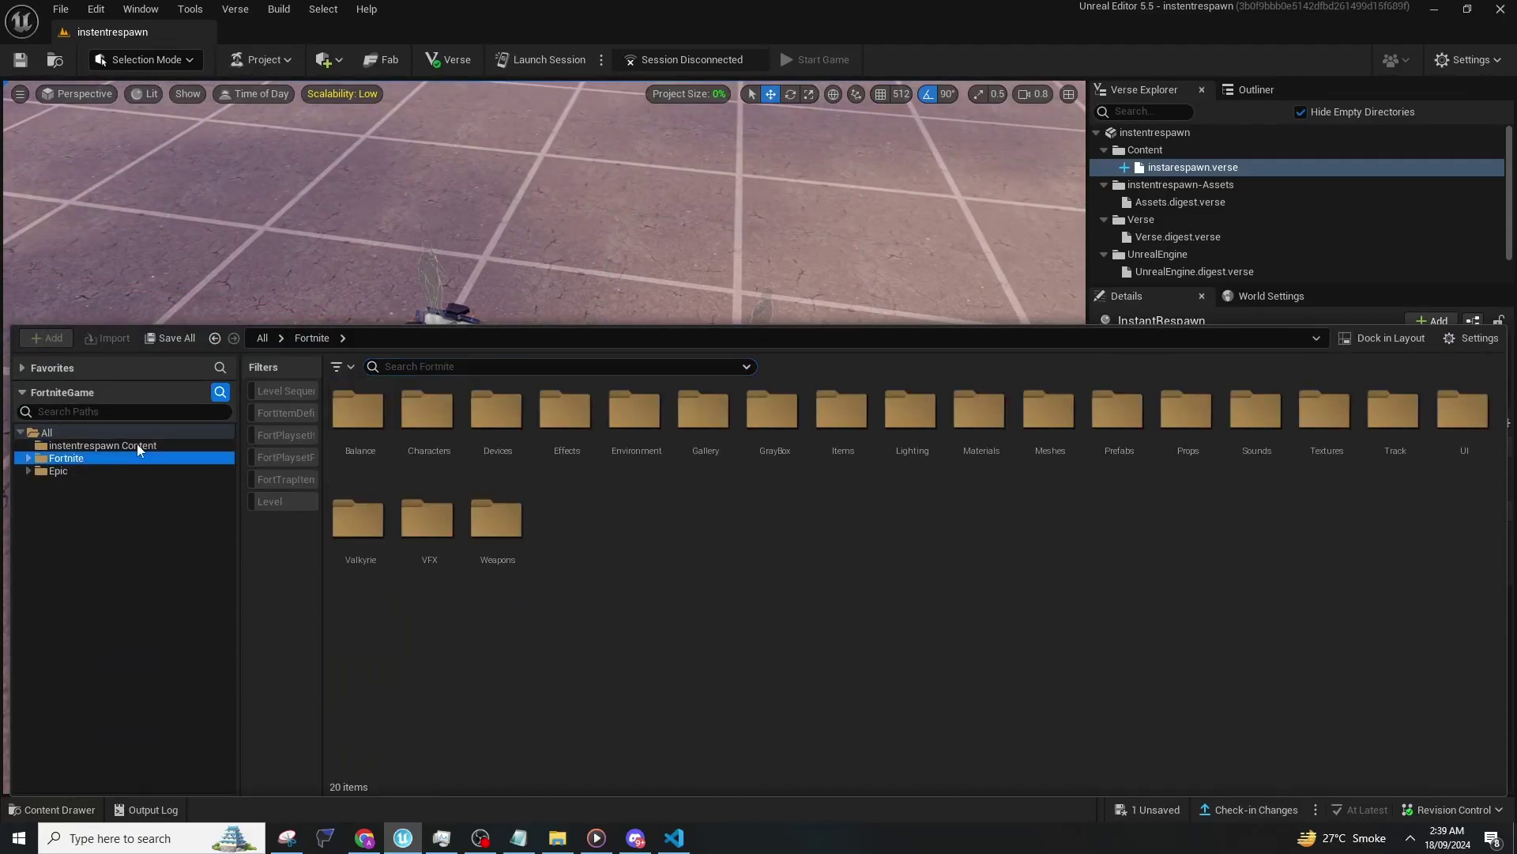
pyautogui.write('teleporter')
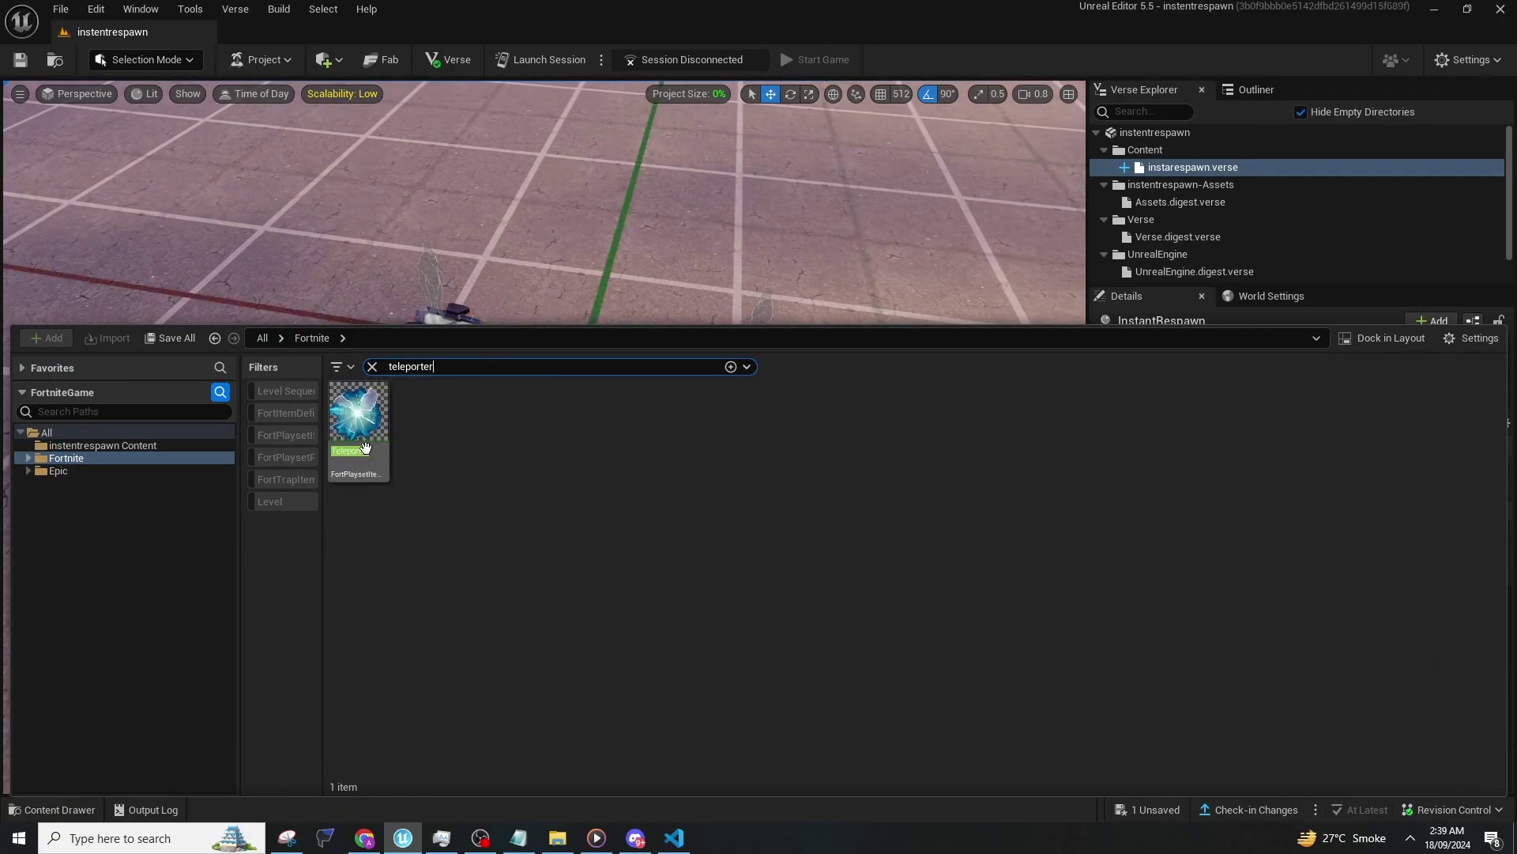
pyautogui.moveTo(364, 439); pyautogui.dragTo(434, 328)
# Set the new teleporter's Selected Team to Team Index 1.
pyautogui.scroll(-5, 1424, 618)
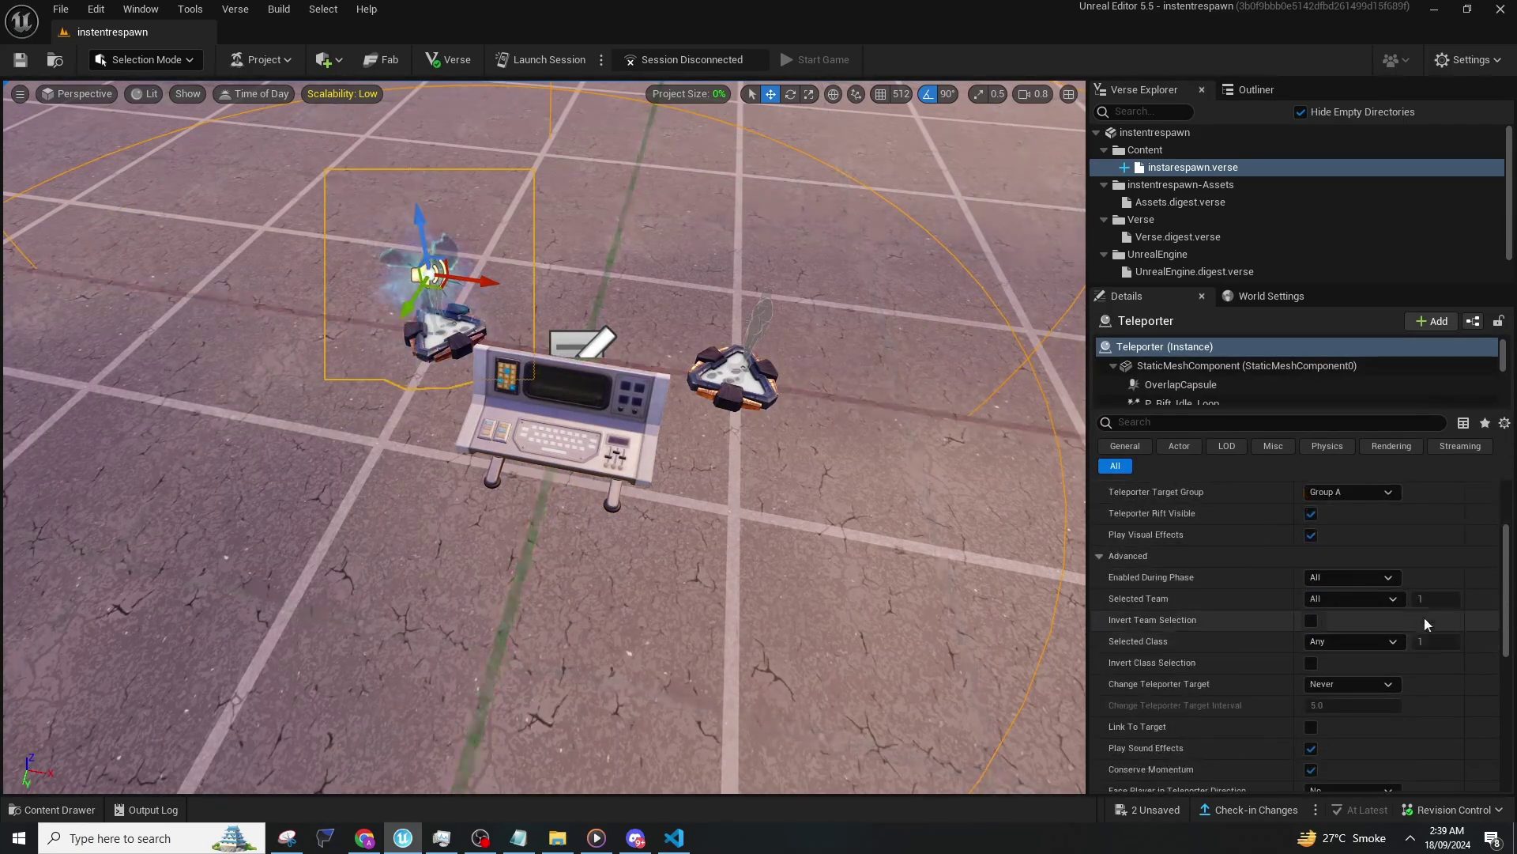
pyautogui.click(1353, 599)
pyautogui.click(1347, 620)
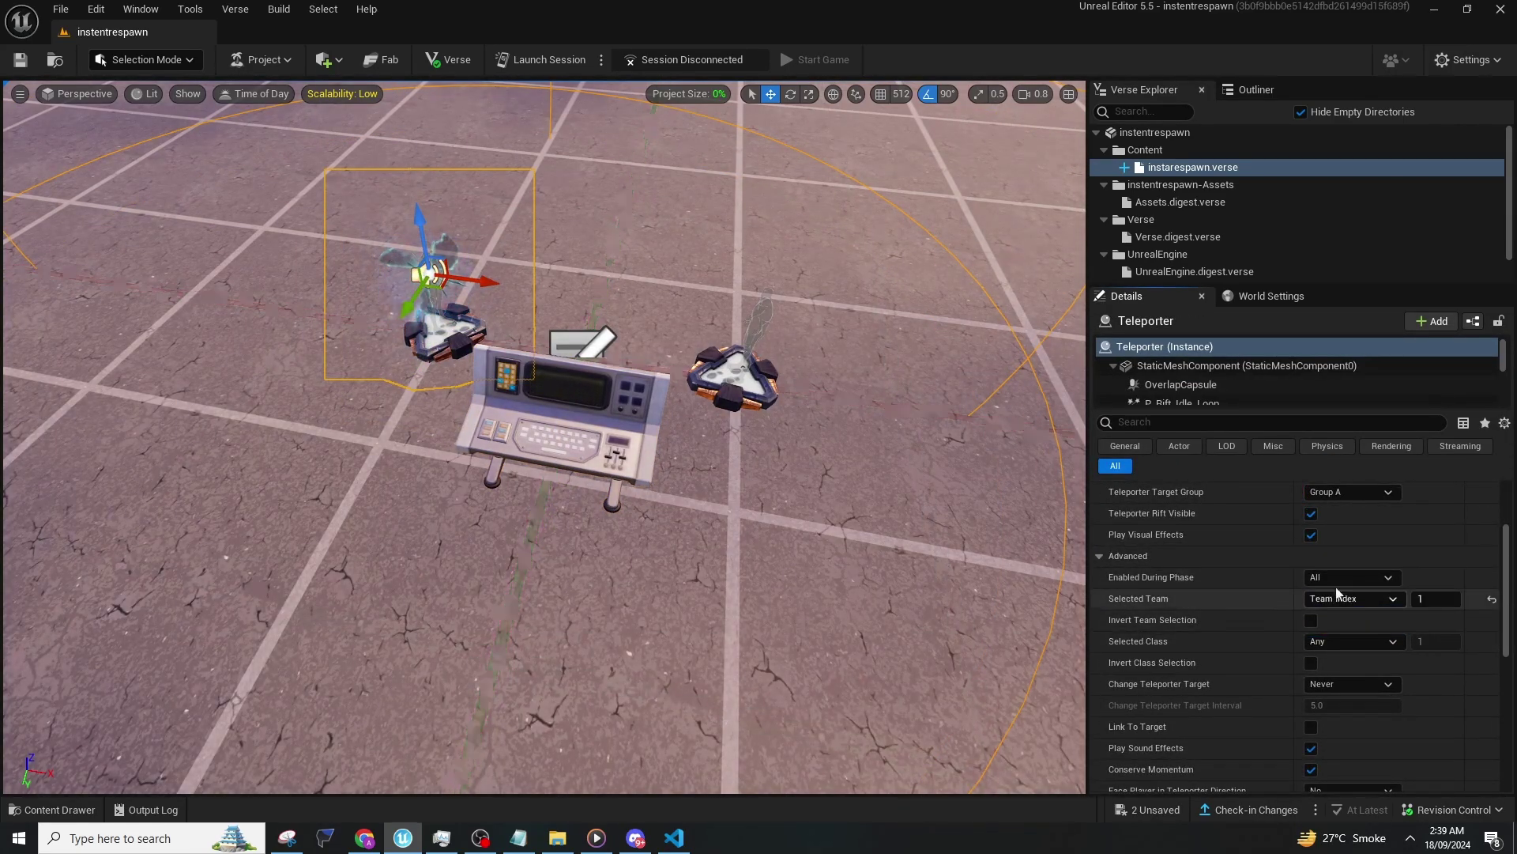
# Duplicate the teleporter onto the other spawn pad and set the copy's team index to 2.
pyautogui.click(735, 374)
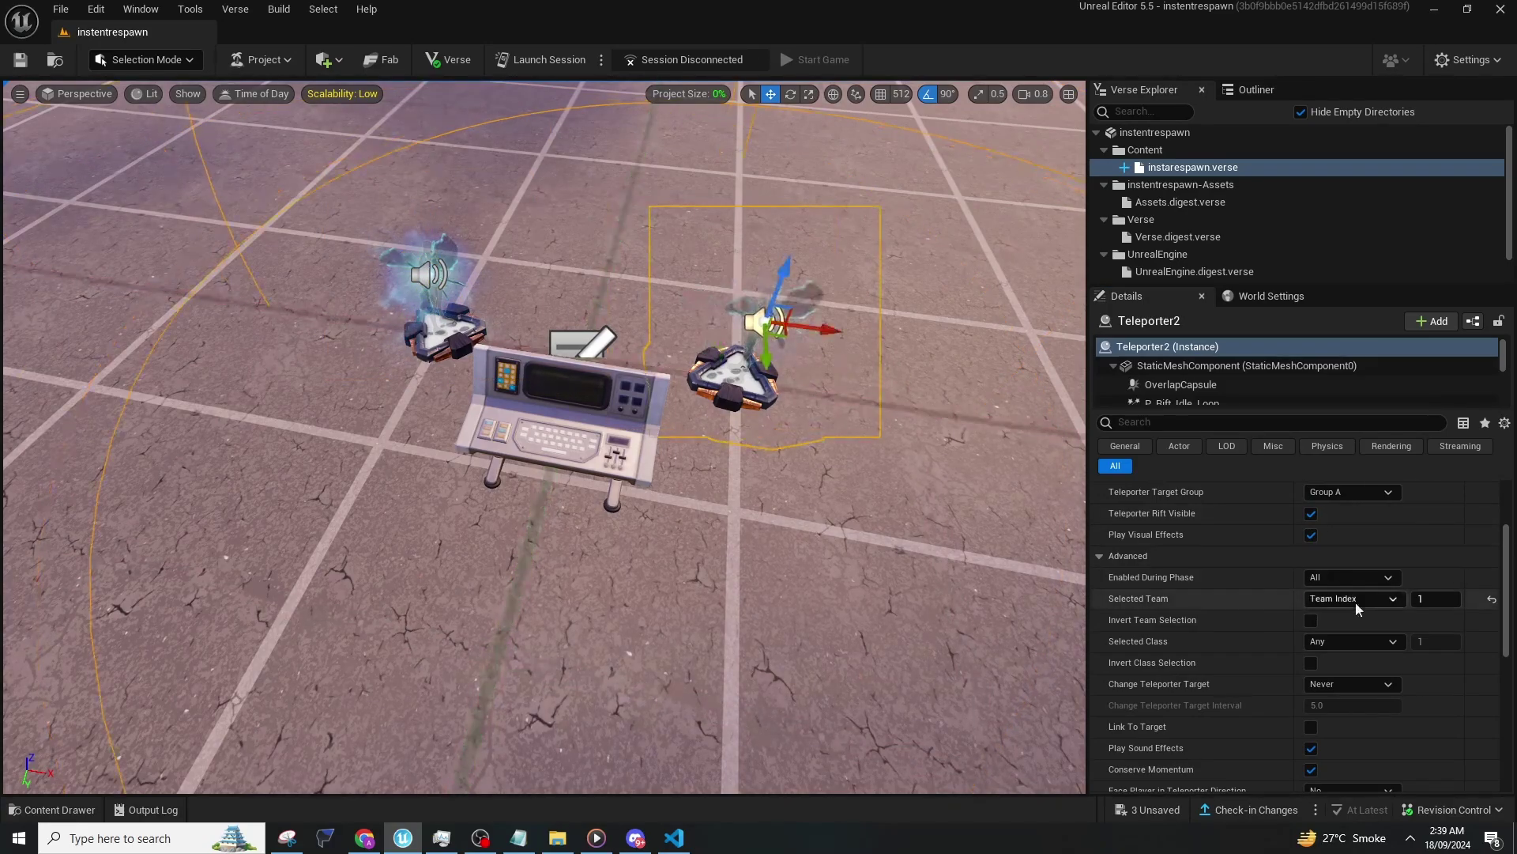
pyautogui.click(1437, 599)
pyautogui.write('2')
# Set both Teleporter Group and Teleporter Target Group to Group None for the two teleporters together.
pyautogui.scroll(2, 1364, 618)
pyautogui.scroll(1, 1363, 618)
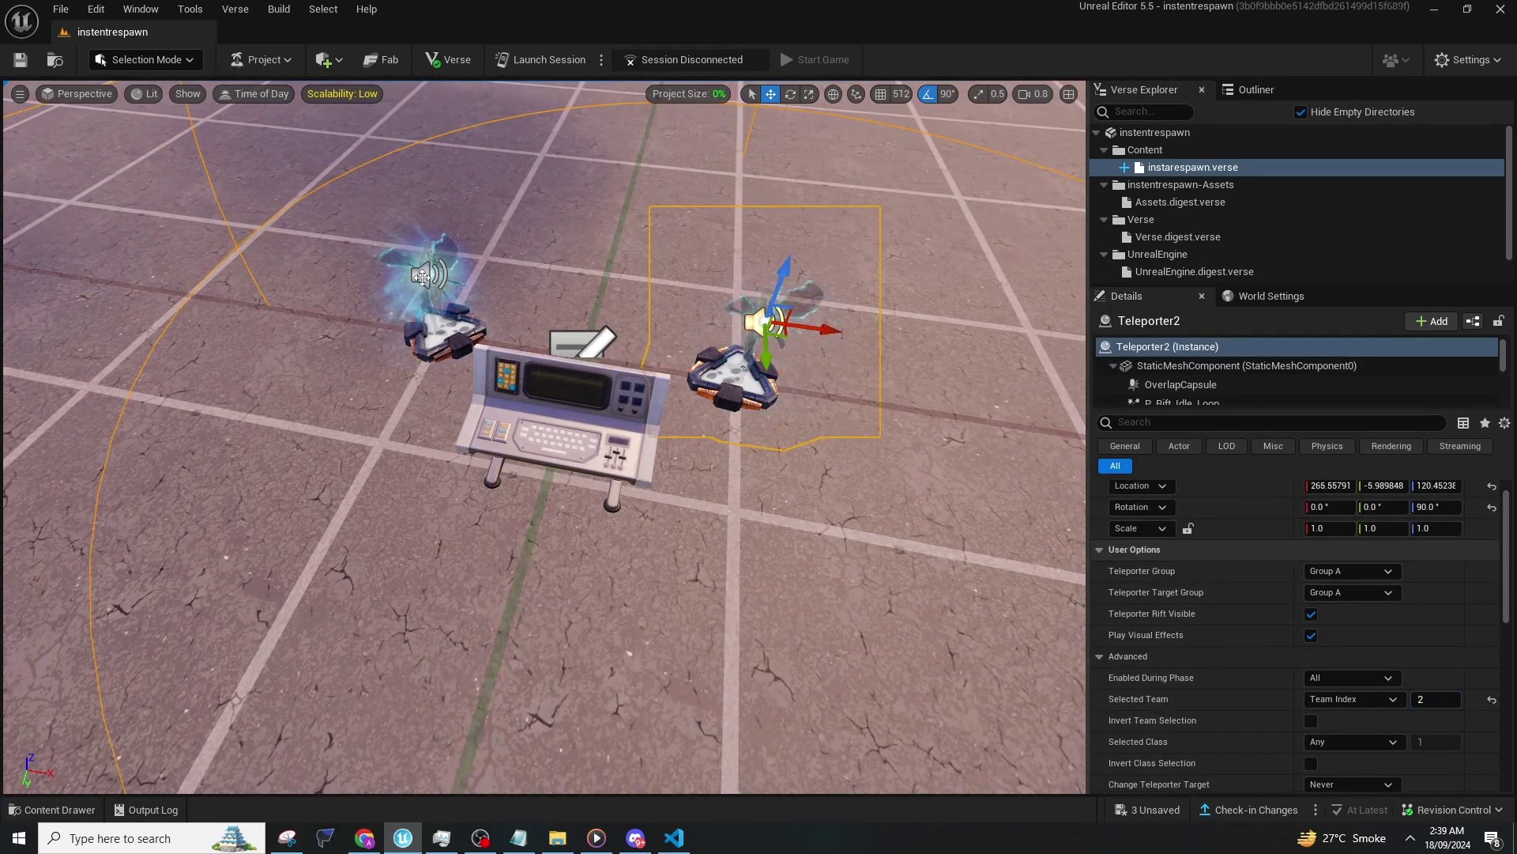
pyautogui.keyDown('ctrl'); pyautogui.click(421, 275); pyautogui.keyUp('ctrl')
pyautogui.click(1350, 490)
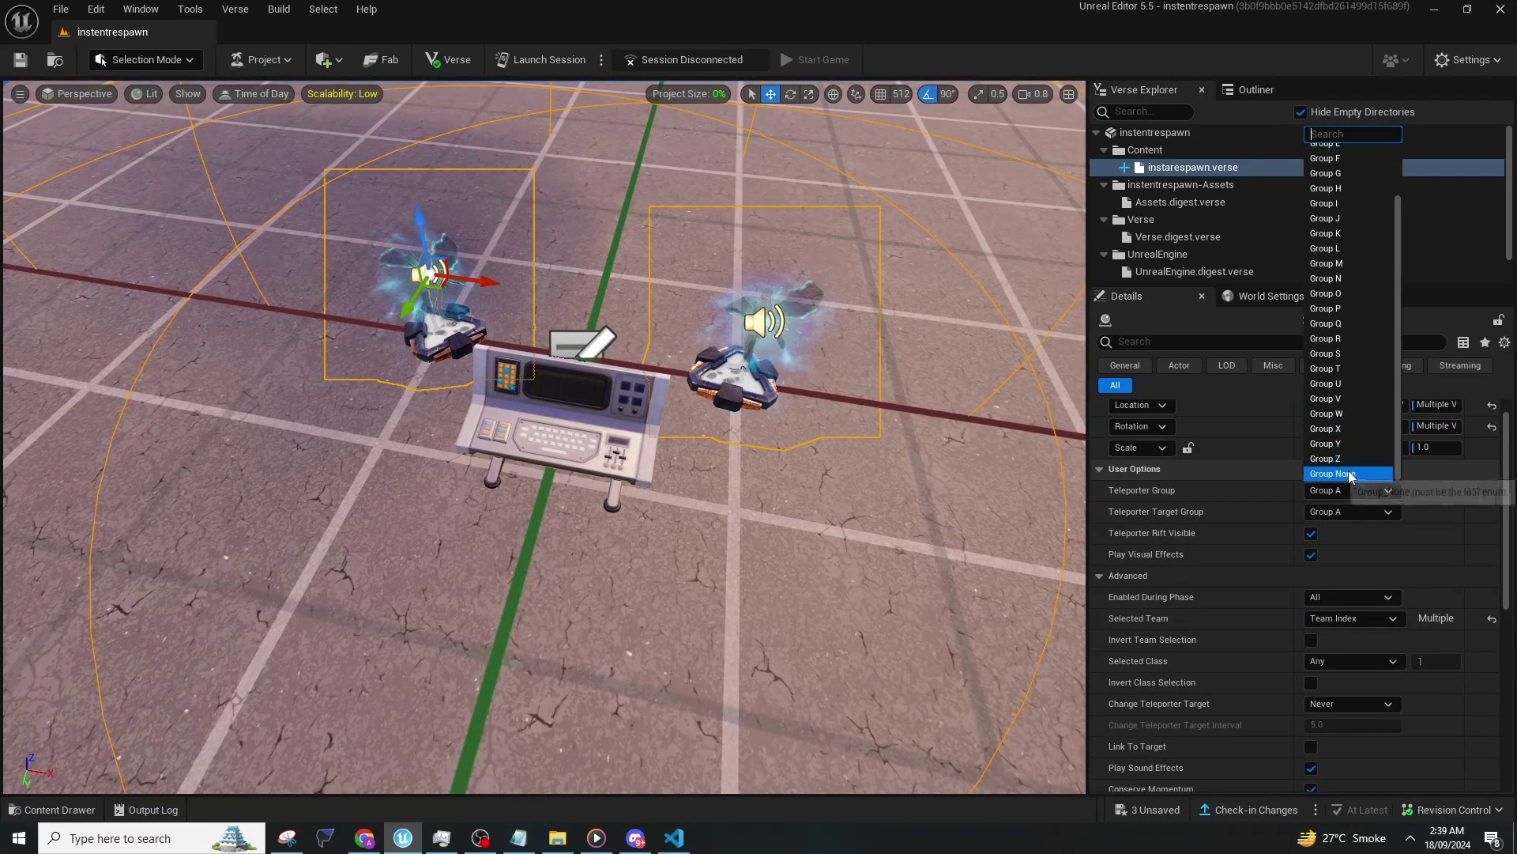
pyautogui.click(1344, 474)
pyautogui.scroll(-1, 1363, 498)
pyautogui.click(1365, 486)
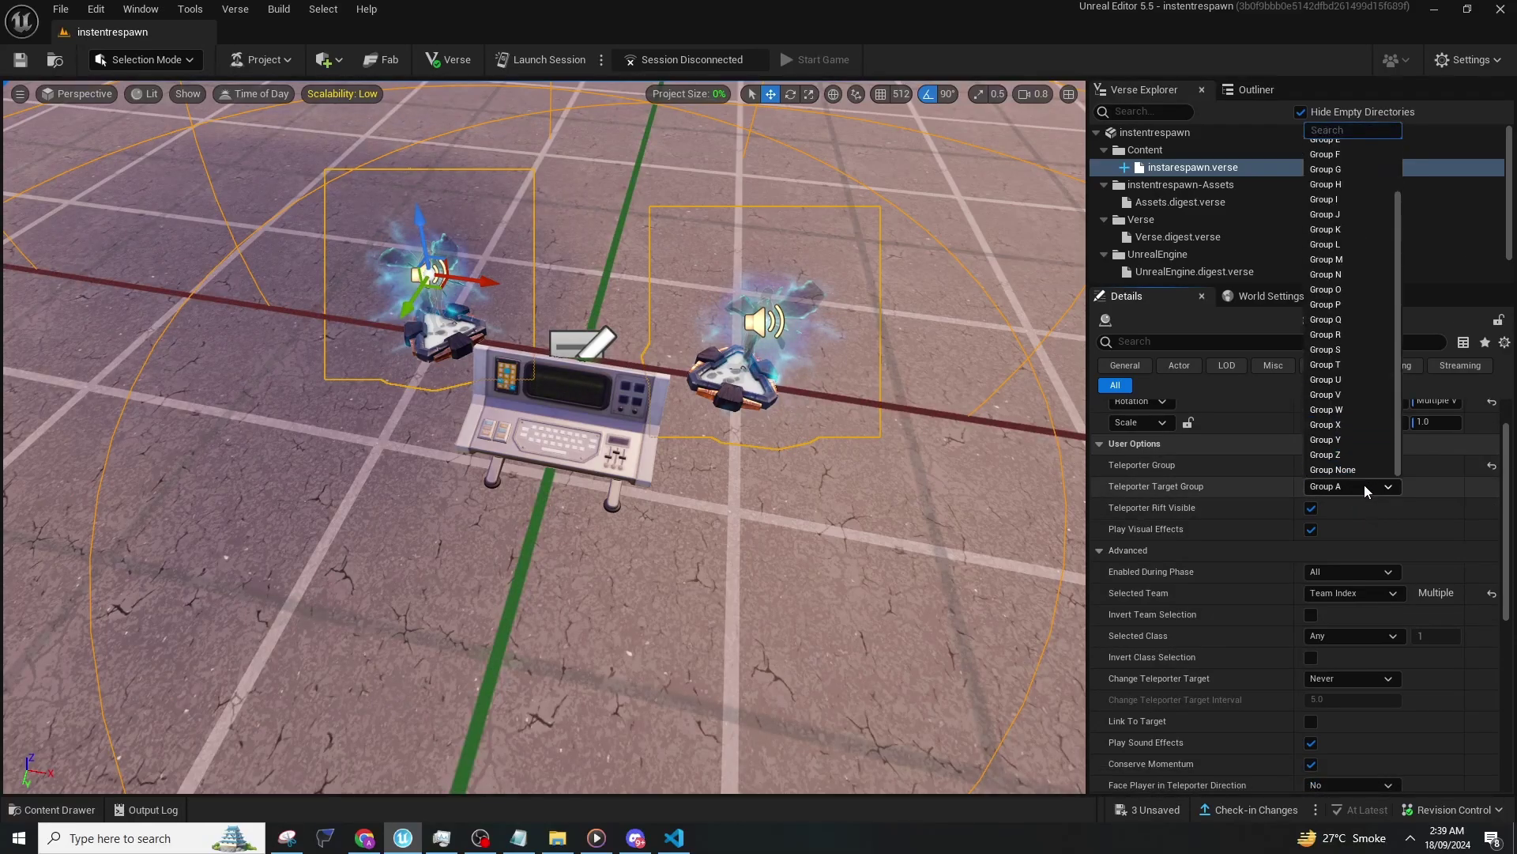
pyautogui.click(1348, 470)
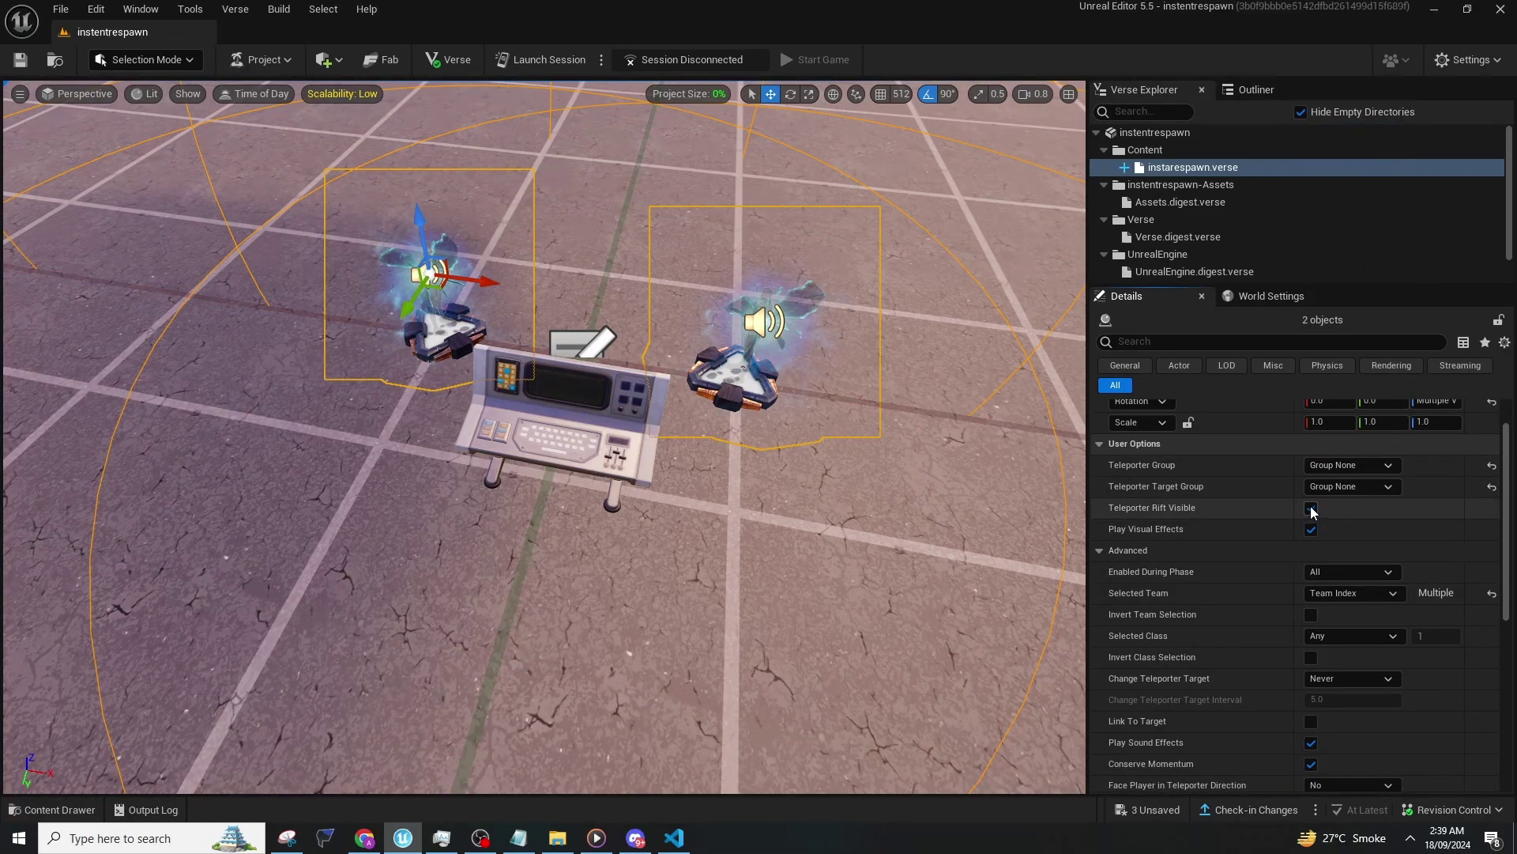
# Turn off Teleporter Rift Visible for both teleporters and look through their remaining options.
pyautogui.click(1311, 508)
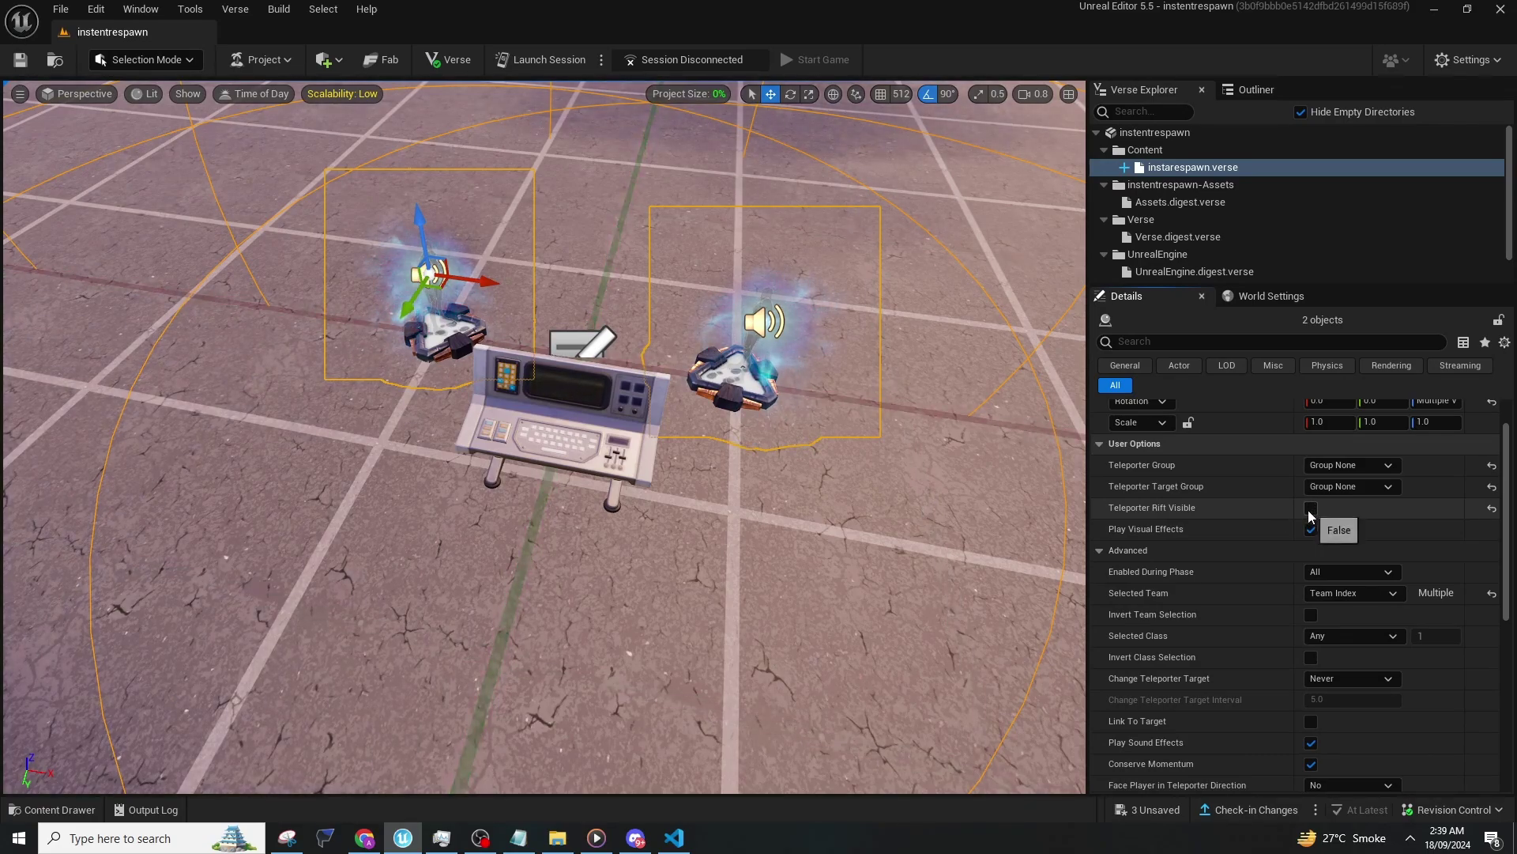
pyautogui.scroll(-8, 1249, 595)
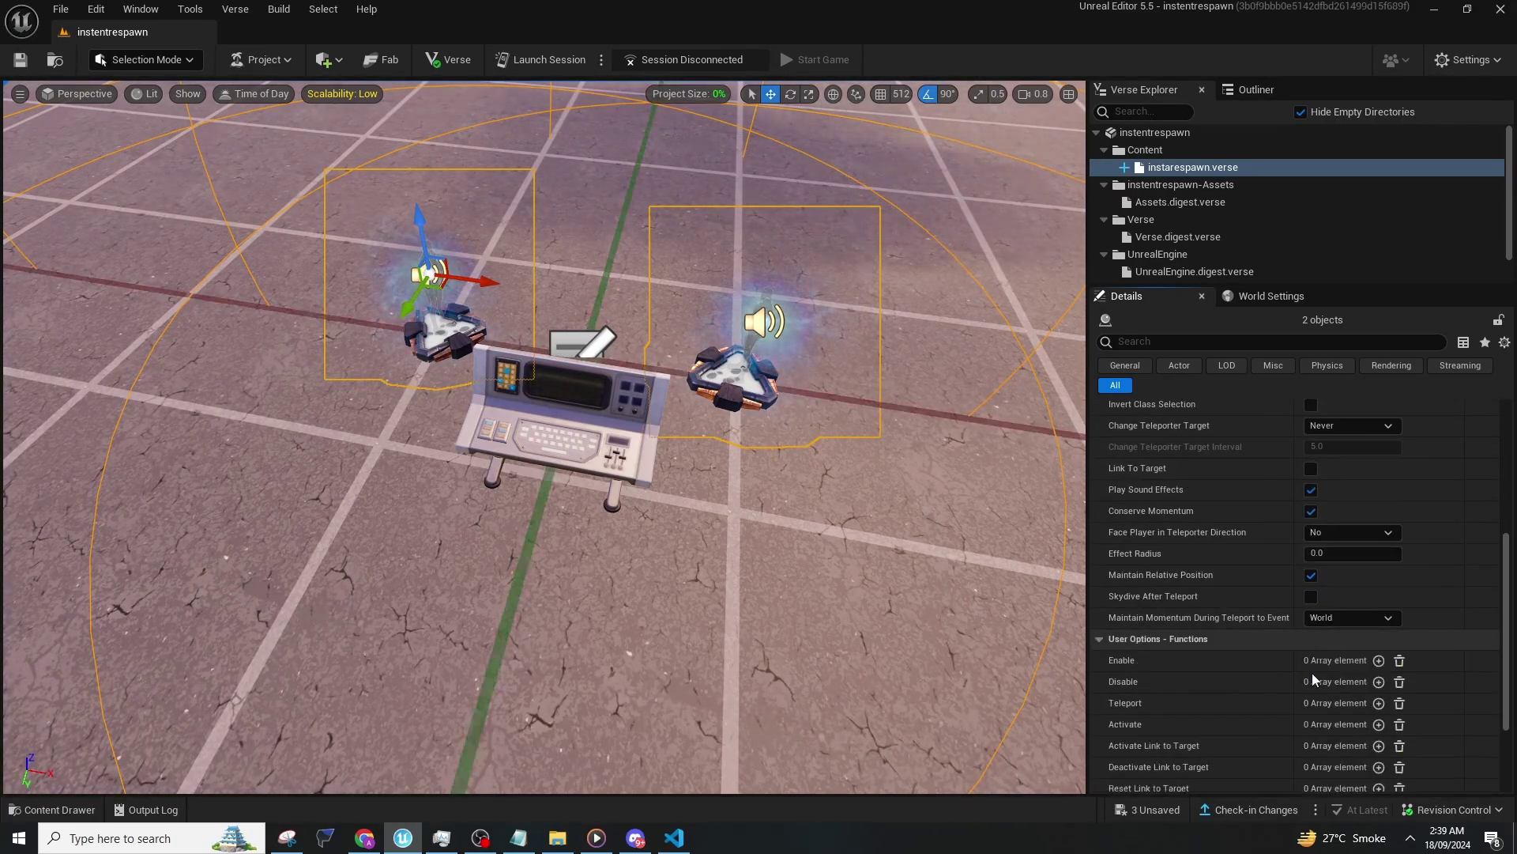
pyautogui.scroll(-2, 1218, 629)
# Search the Fortnite content for "elimi" and place an Elimination Manager in front of the Instant Respawn device.
pyautogui.click(583, 414)
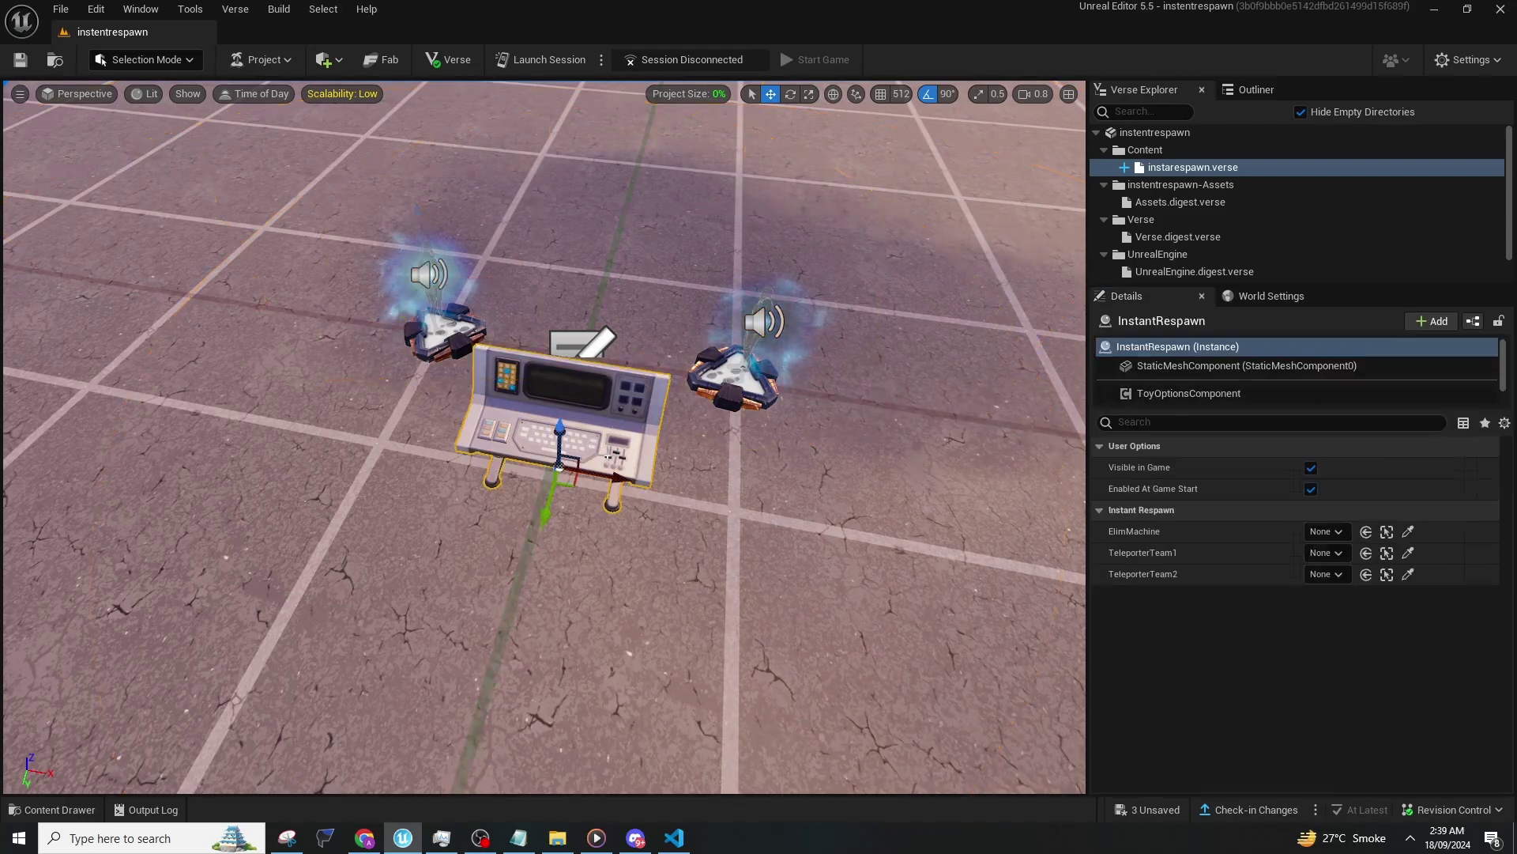
pyautogui.moveTo(583, 413); pyautogui.dragTo(587, 506, button='right')
pyautogui.moveTo(738, 524); pyautogui.dragTo(735, 458, button='right')
pyautogui.hotkey('ctrl', 'space')
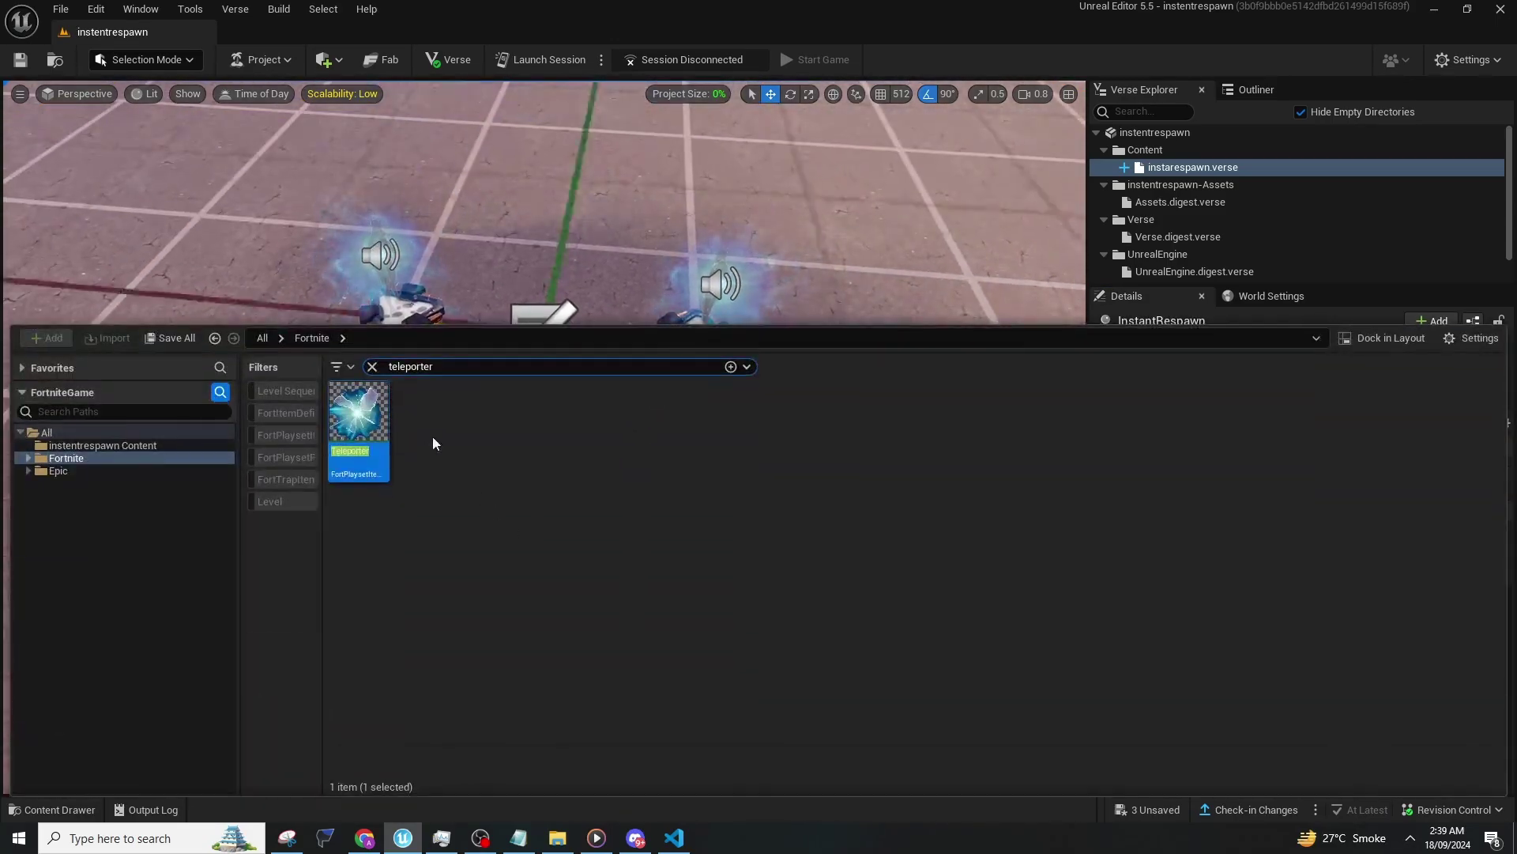
pyautogui.hotkey('ctrl', 'a')
pyautogui.write('elimi')
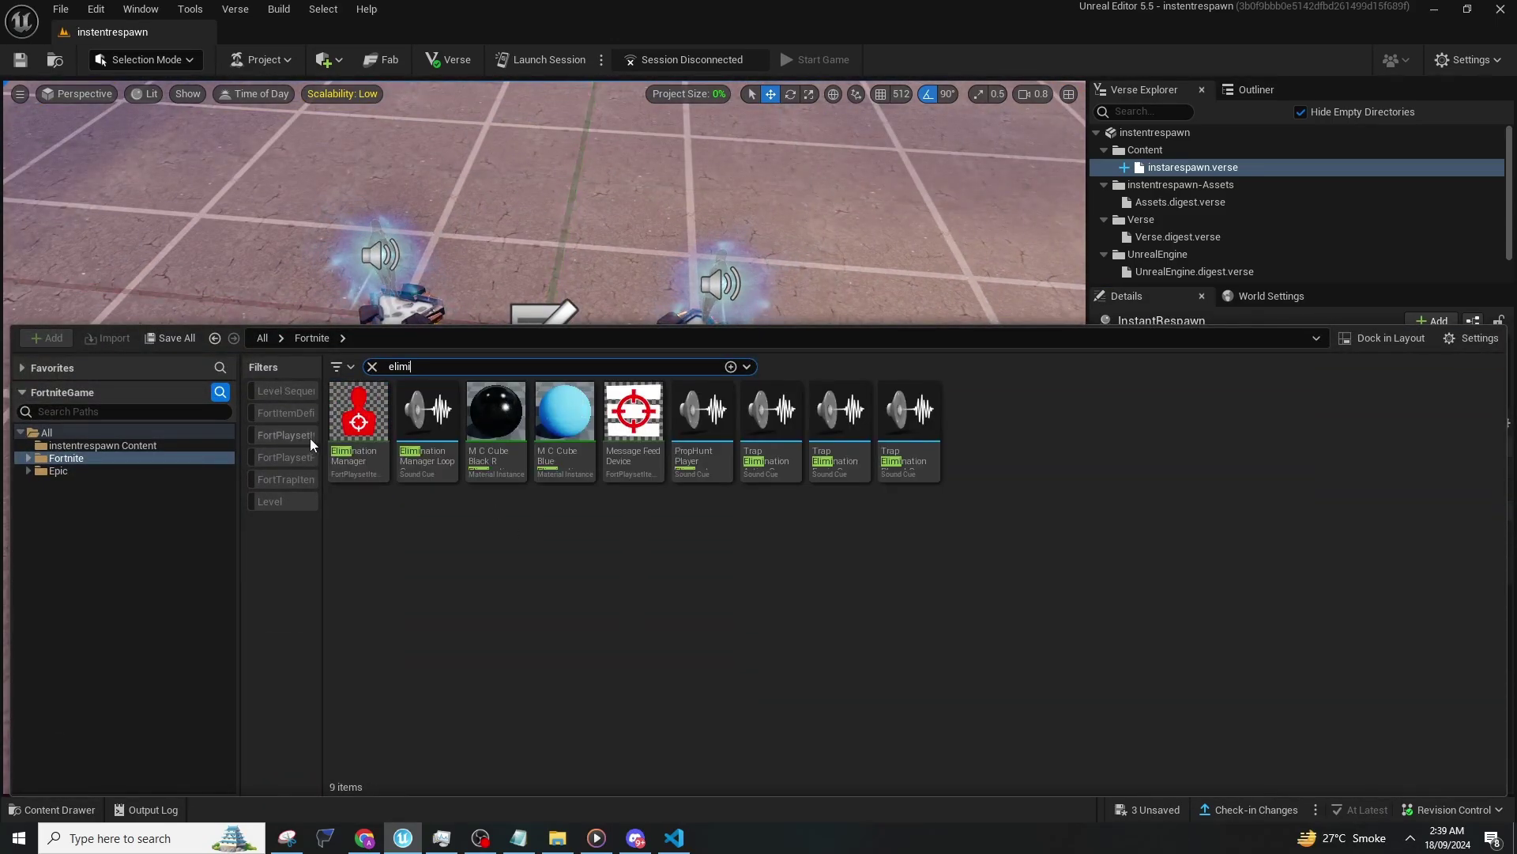
pyautogui.moveTo(358, 410); pyautogui.dragTo(497, 552)
# Assign the placed Elimination Manager to the Instant Respawn device's ElimMachine property.
pyautogui.click(554, 407)
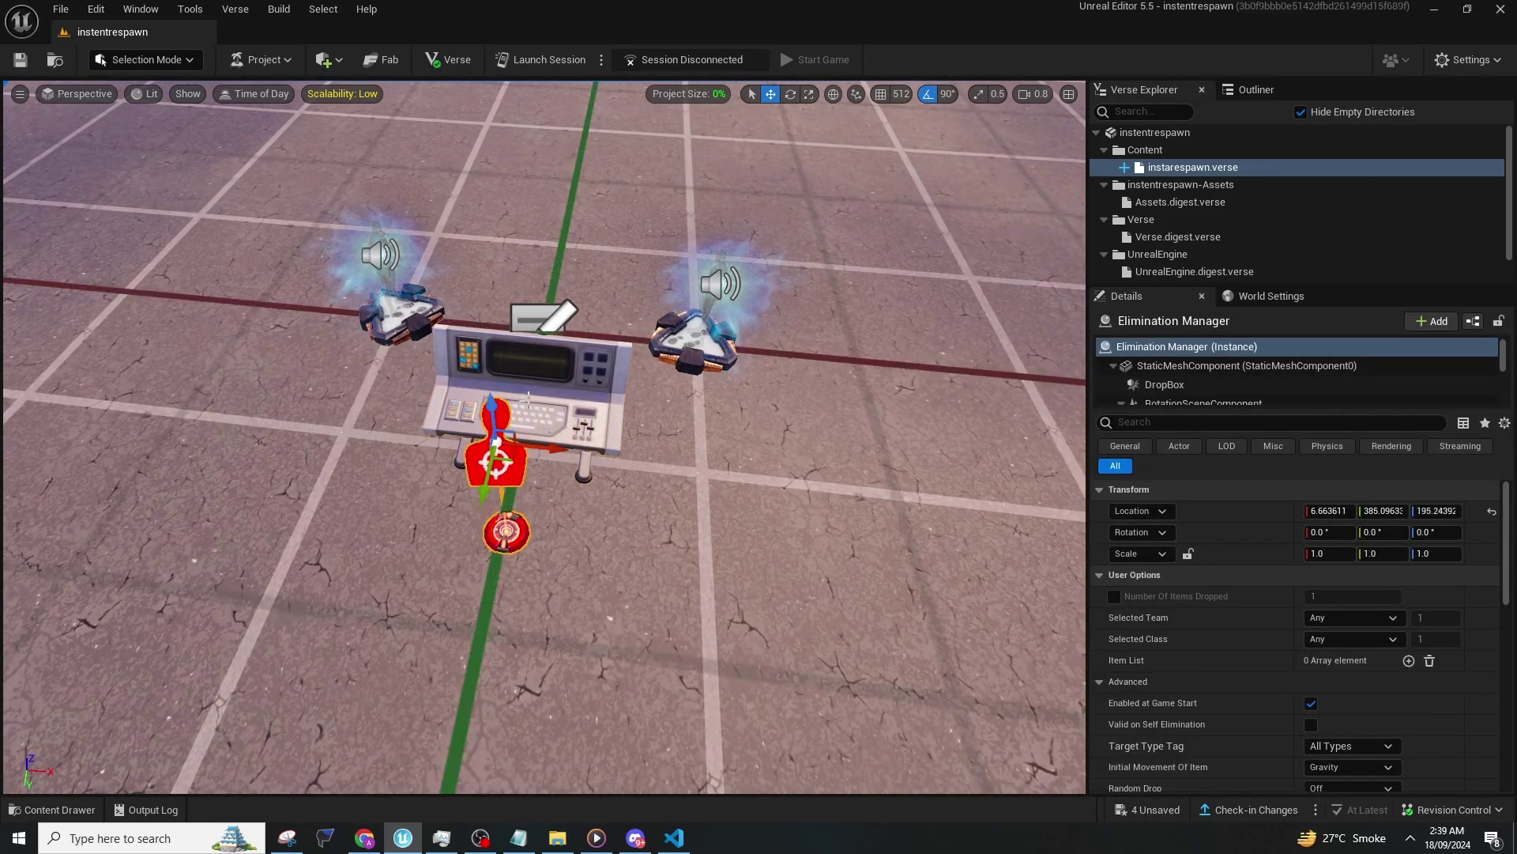
pyautogui.click(1415, 531)
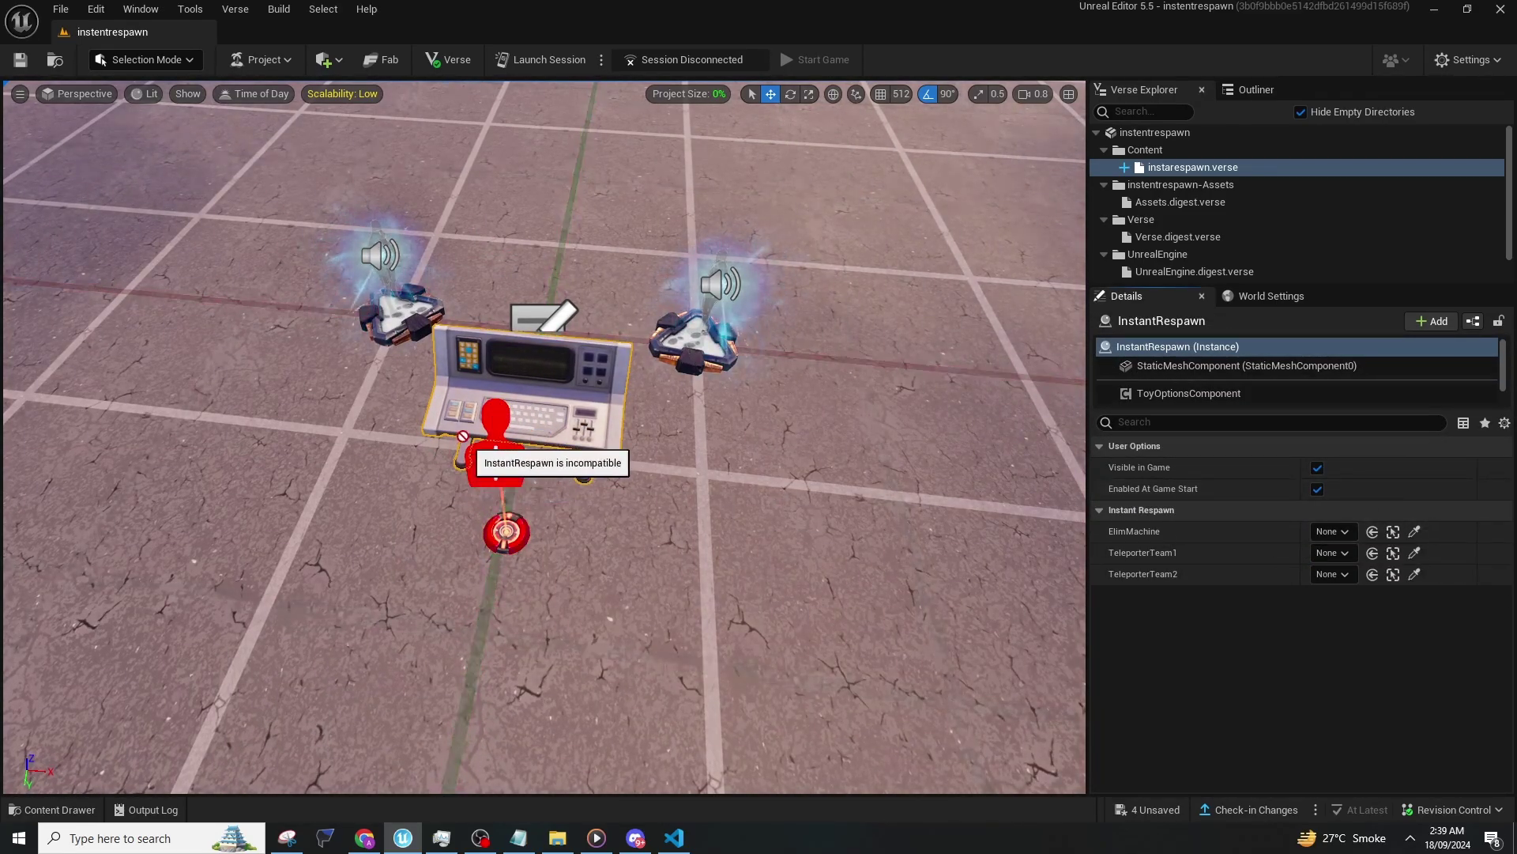
pyautogui.click(502, 458)
# Enable Valid on Self Elimination for the Elimination Manager.
pyautogui.scroll(-2, 1312, 672)
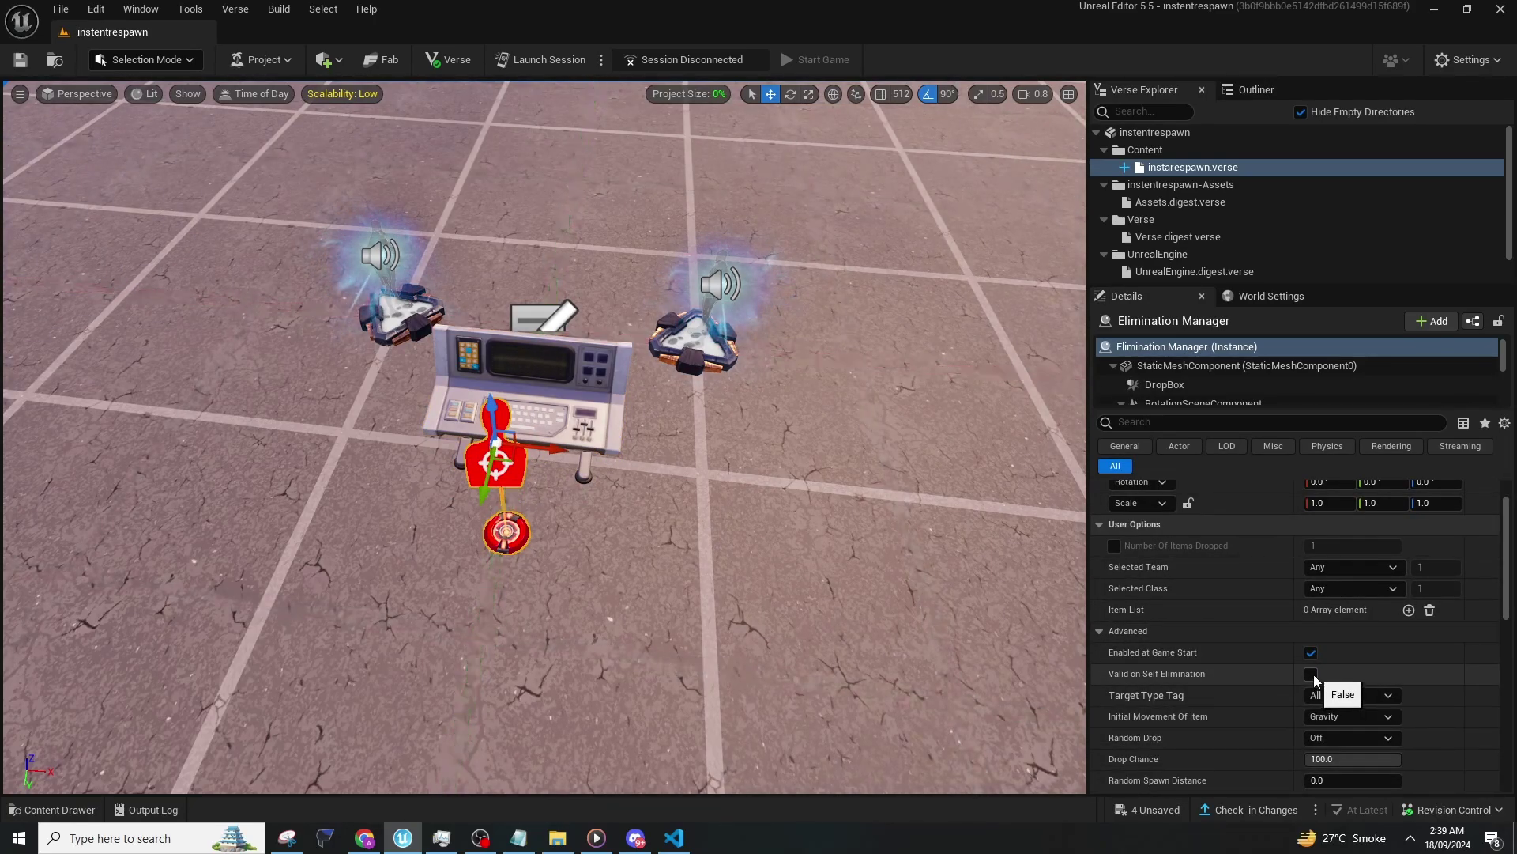
pyautogui.click(1311, 675)
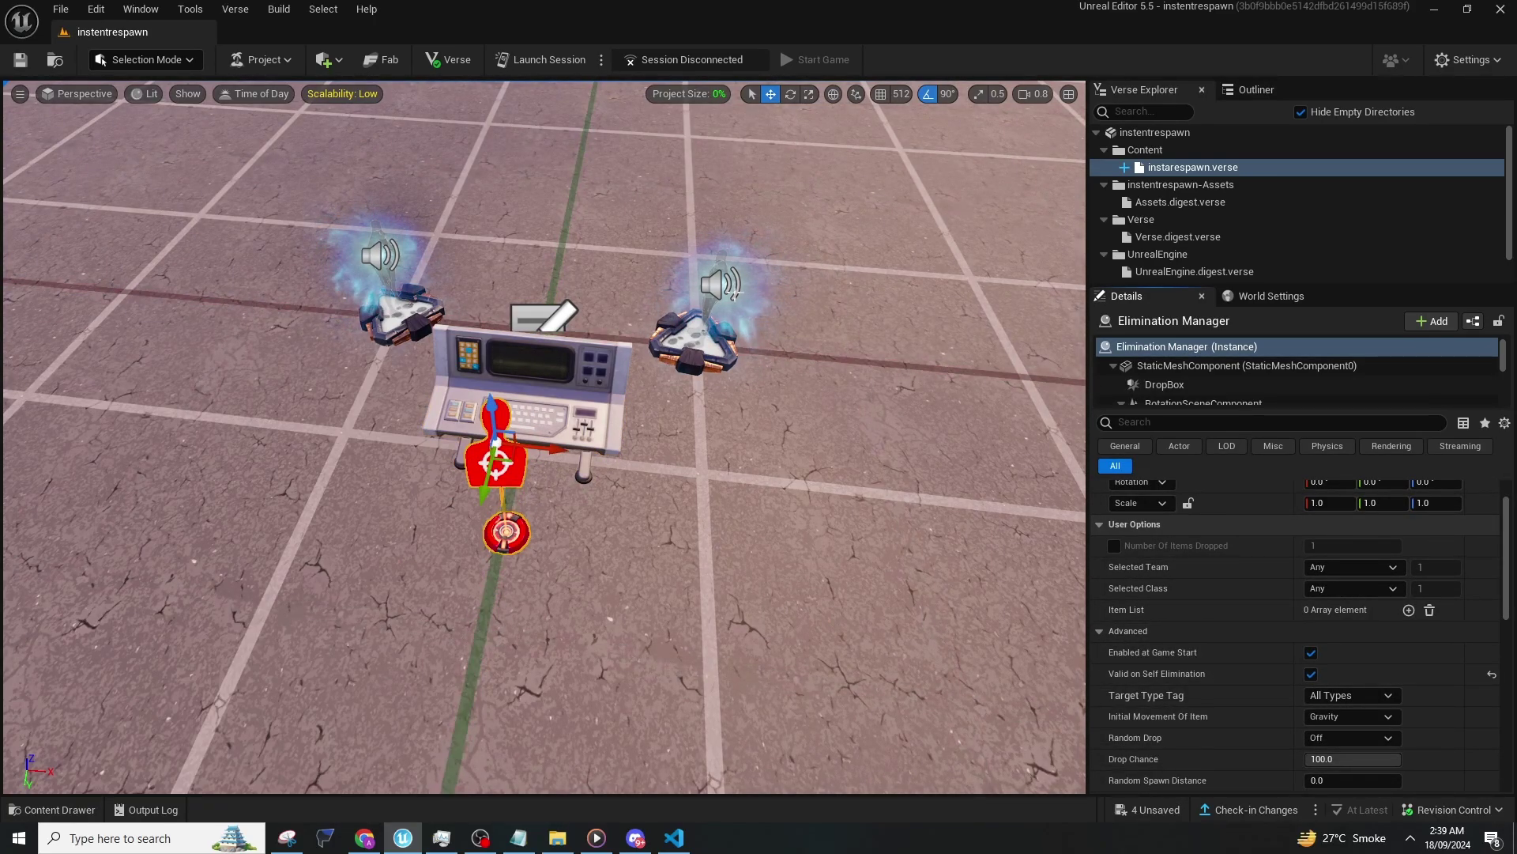
# Assign Teleporter to TeleporterTeam1 and Teleporter2 to TeleporterTeam2 on the Instant Respawn device.
pyautogui.click(735, 294)
pyautogui.scroll(-5, 1288, 668)
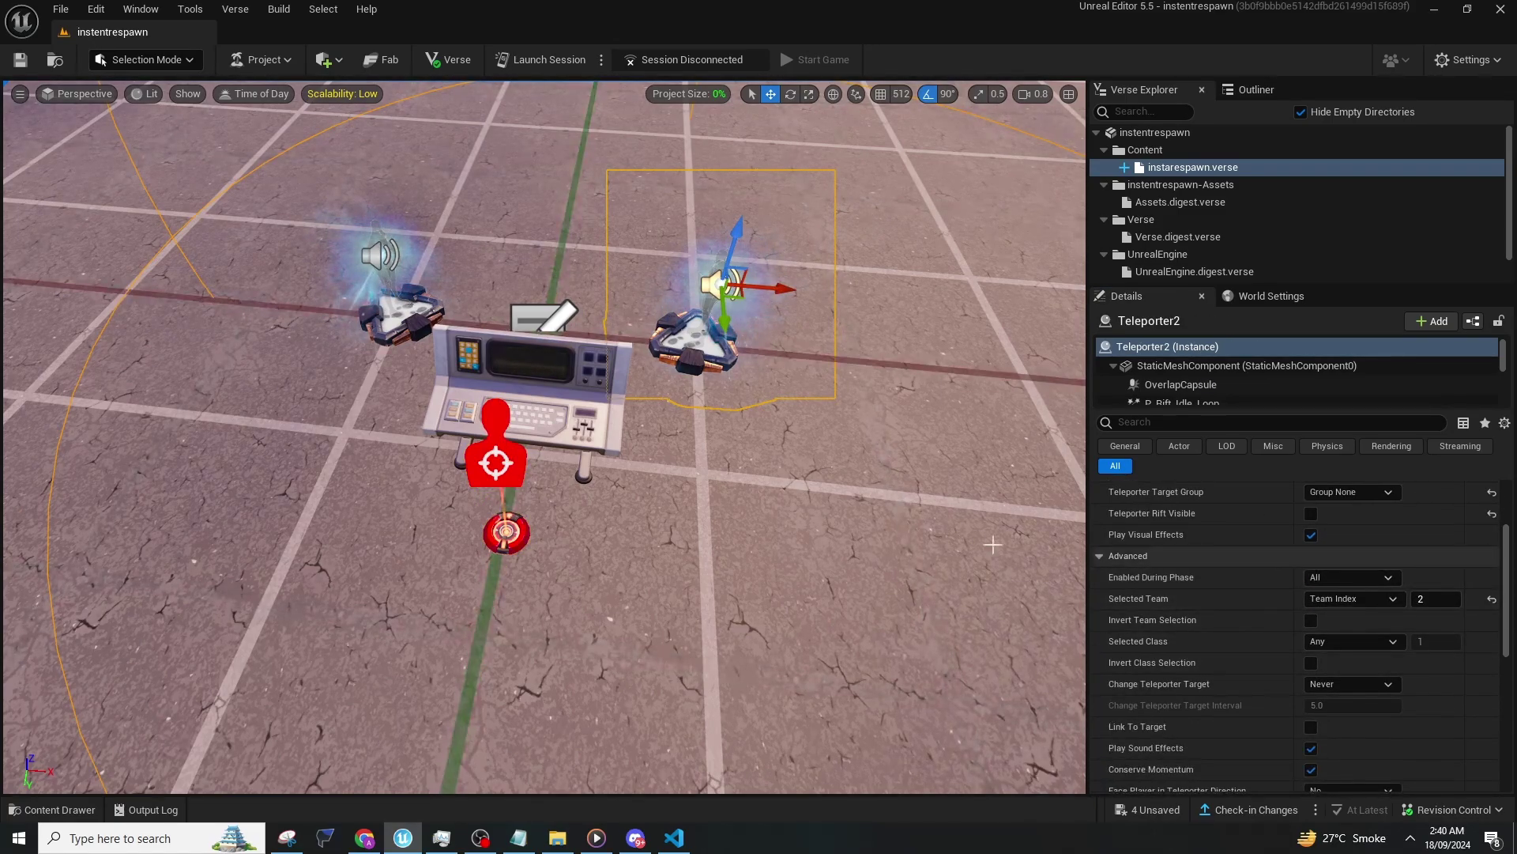
pyautogui.click(532, 374)
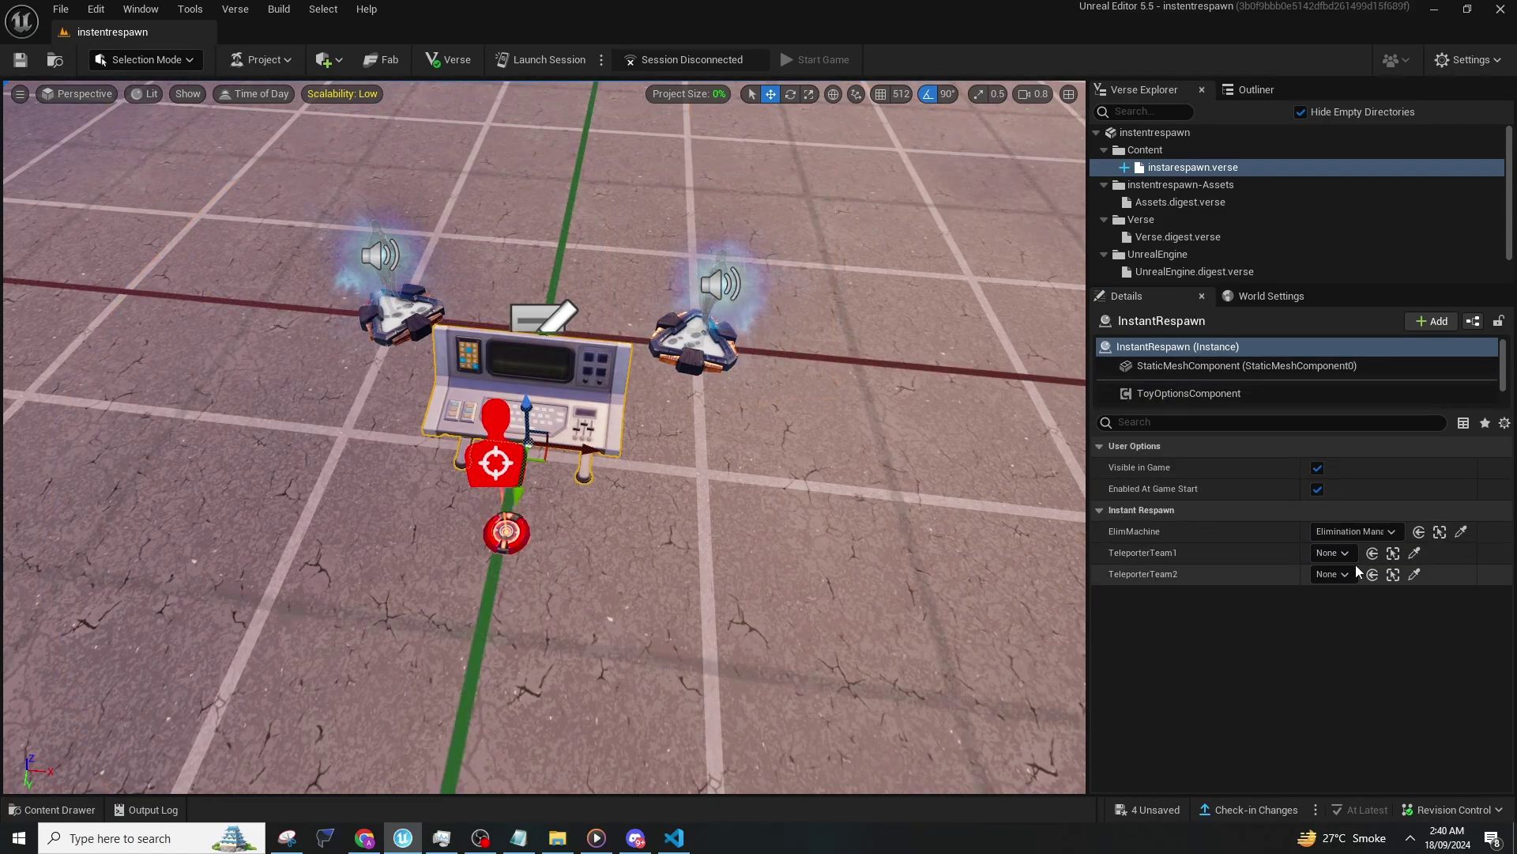
pyautogui.click(1334, 552)
pyautogui.click(1340, 369)
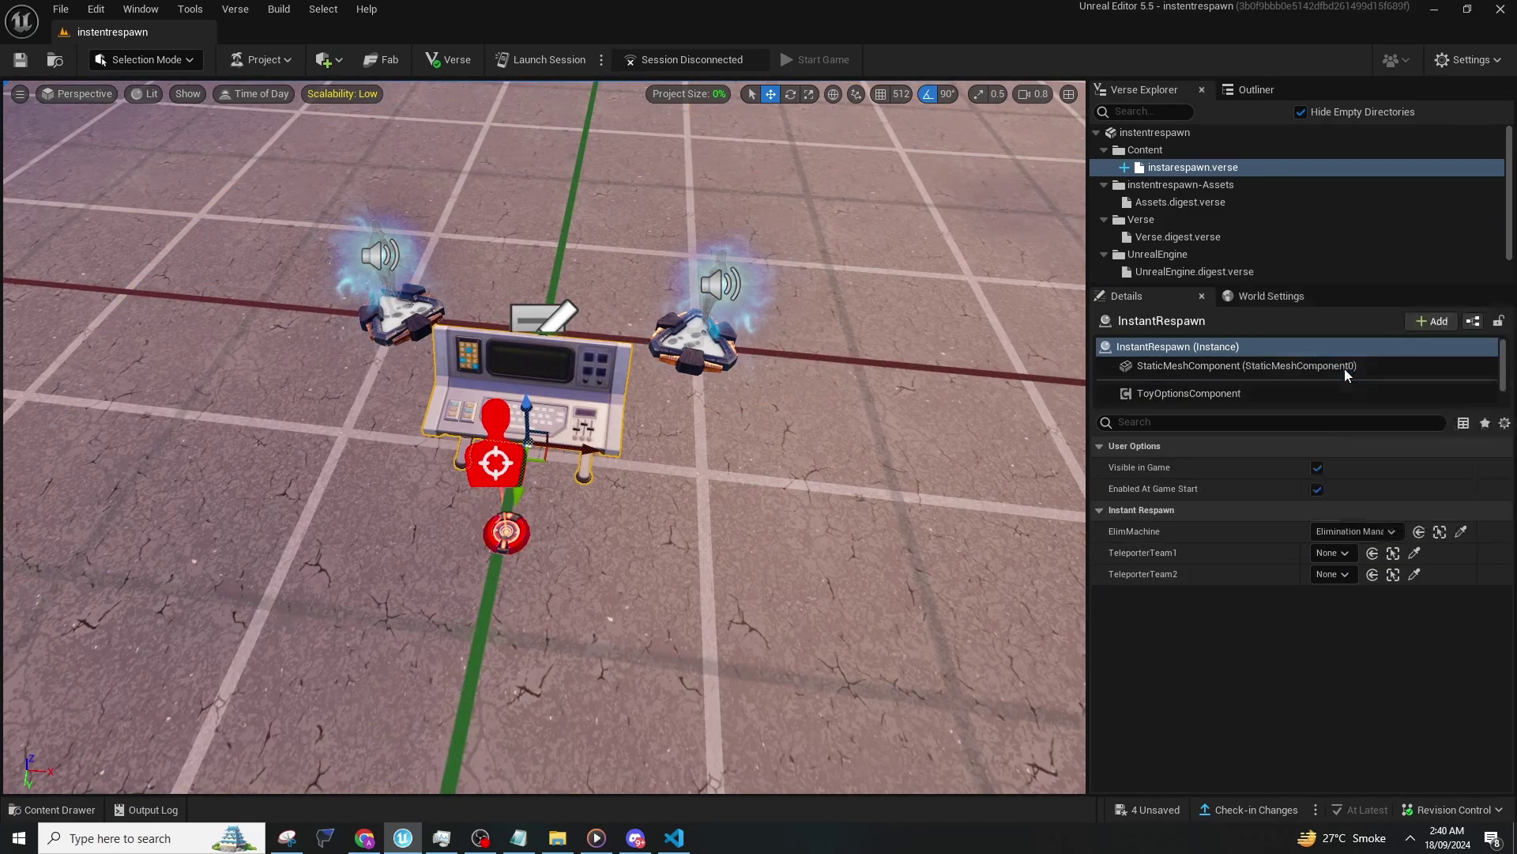
pyautogui.click(1348, 572)
pyautogui.click(1331, 408)
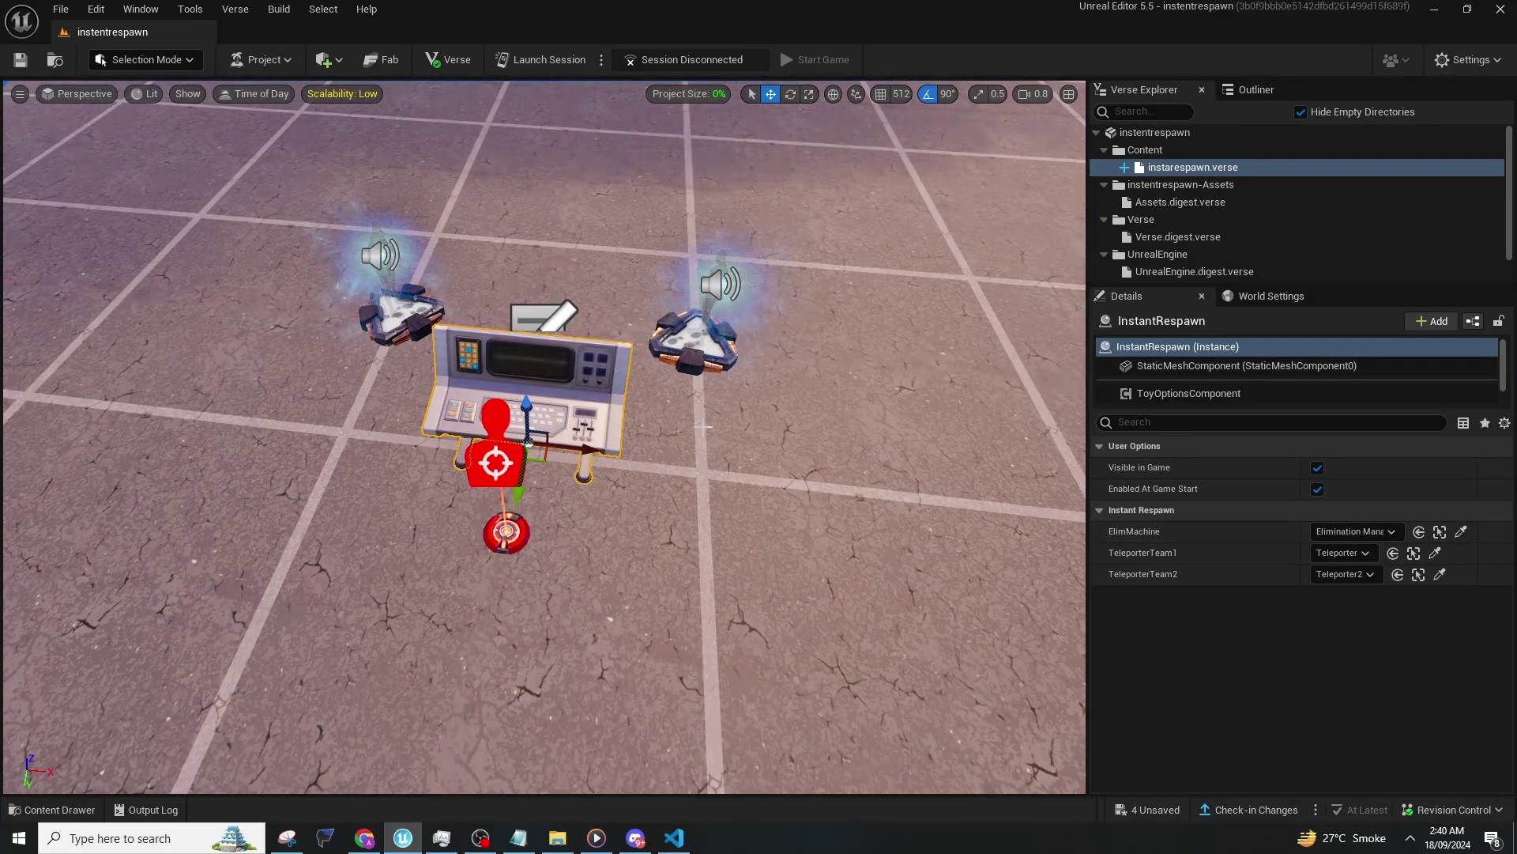
pyautogui.moveTo(656, 443); pyautogui.dragTo(656, 422, button='right')
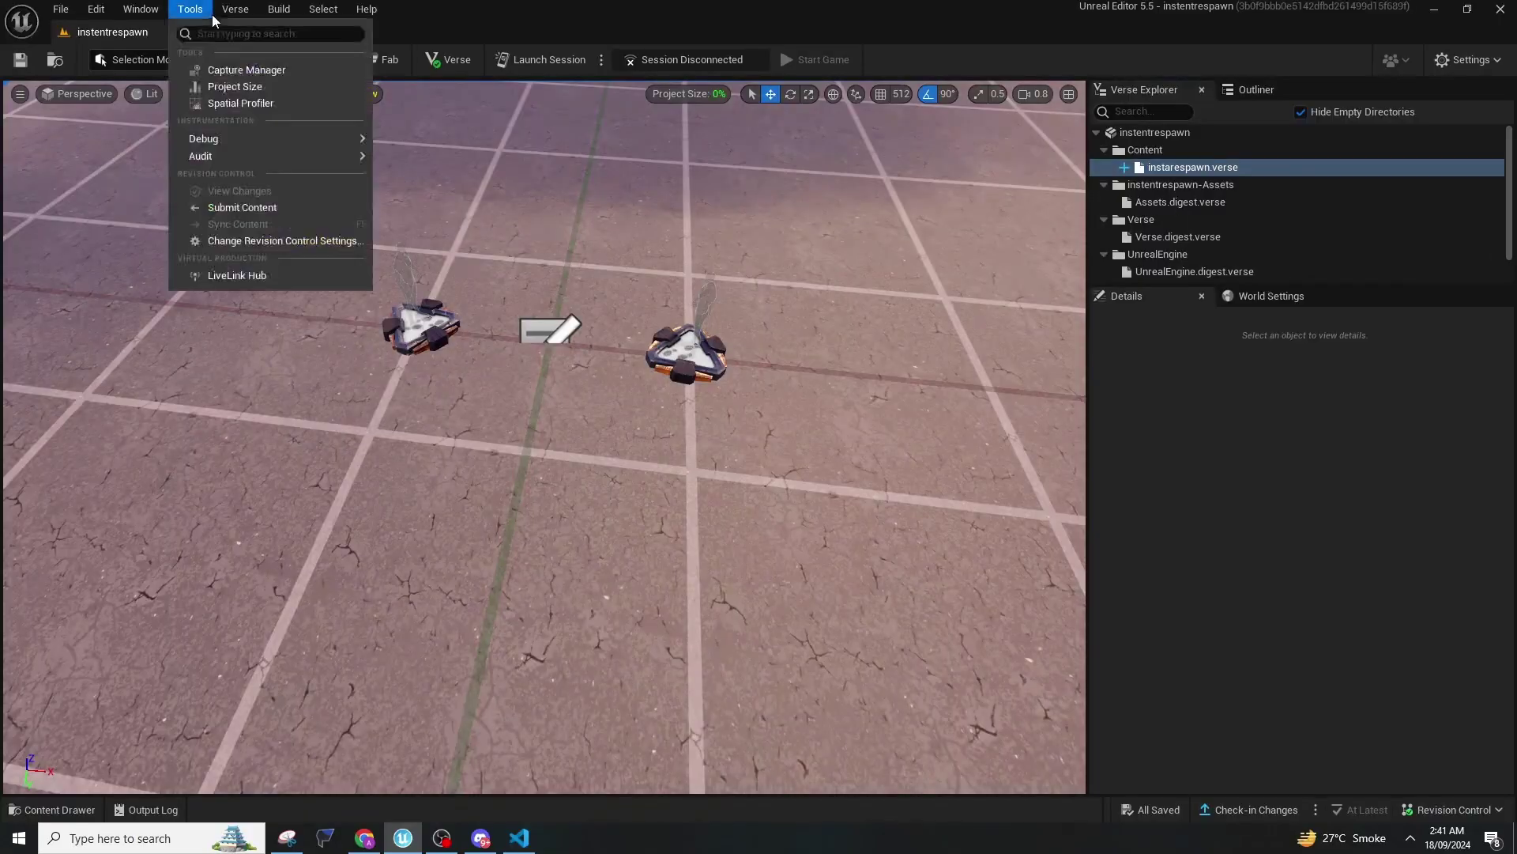
# Build the Verse code and place the IRespawnFFA Verse device from the project content in front of the two player spawn pads.
pyautogui.click(235, 9)
pyautogui.click(282, 54)
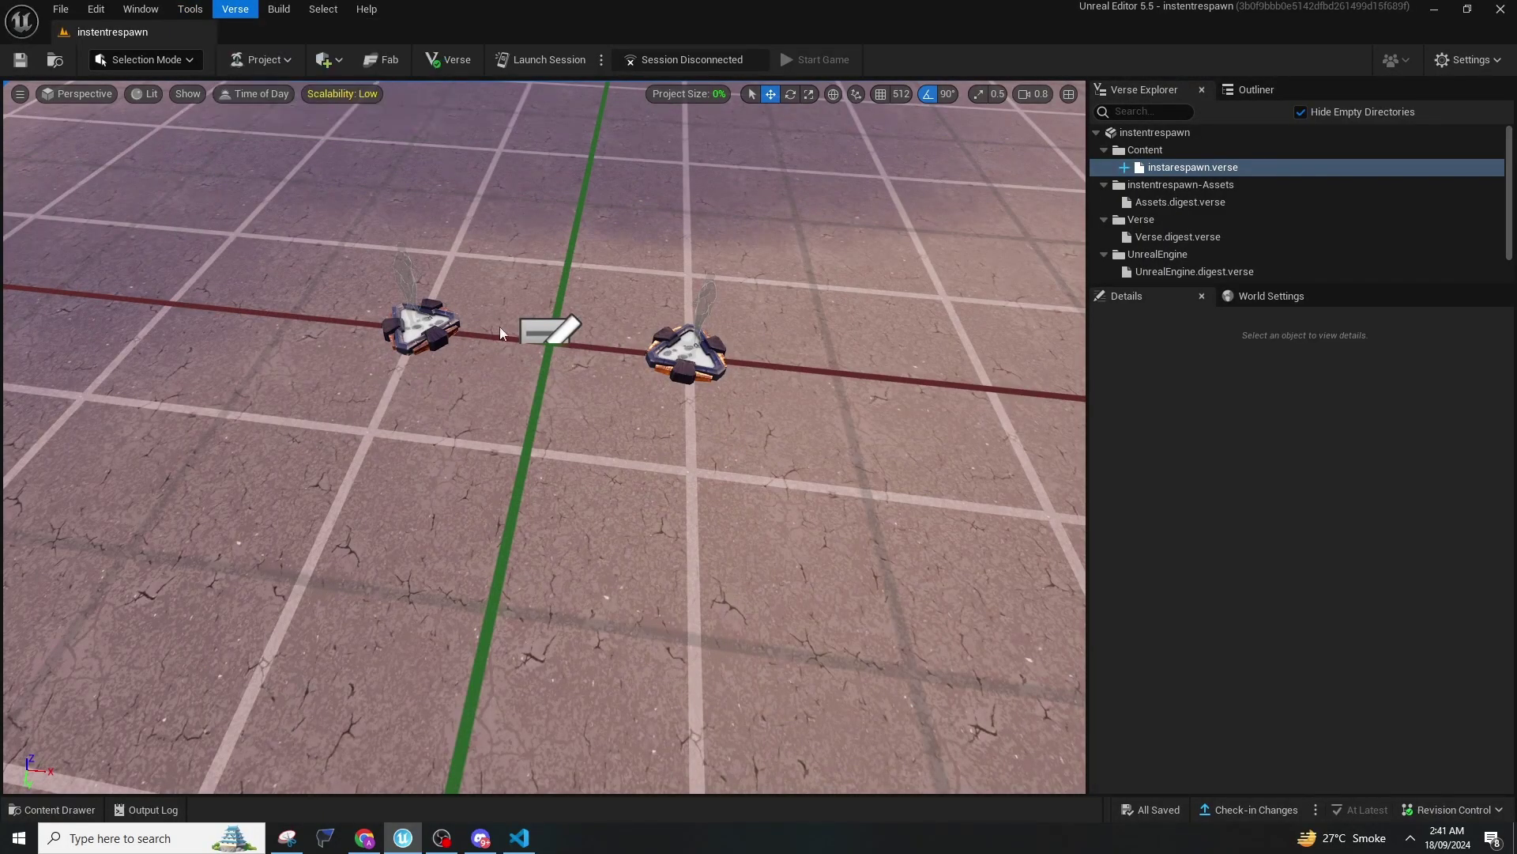
pyautogui.click(928, 582)
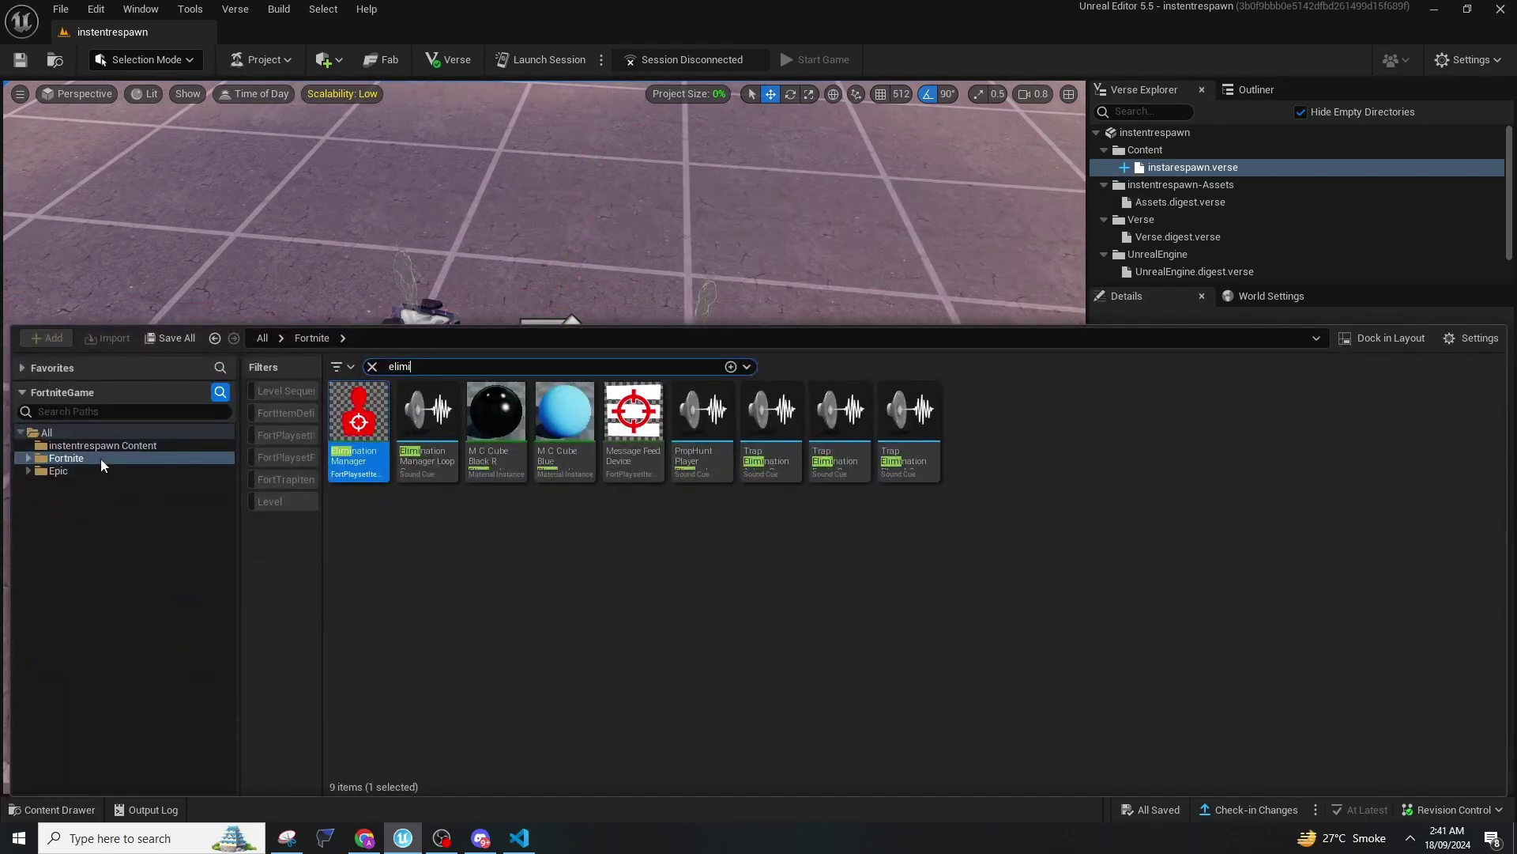
pyautogui.write('verse')
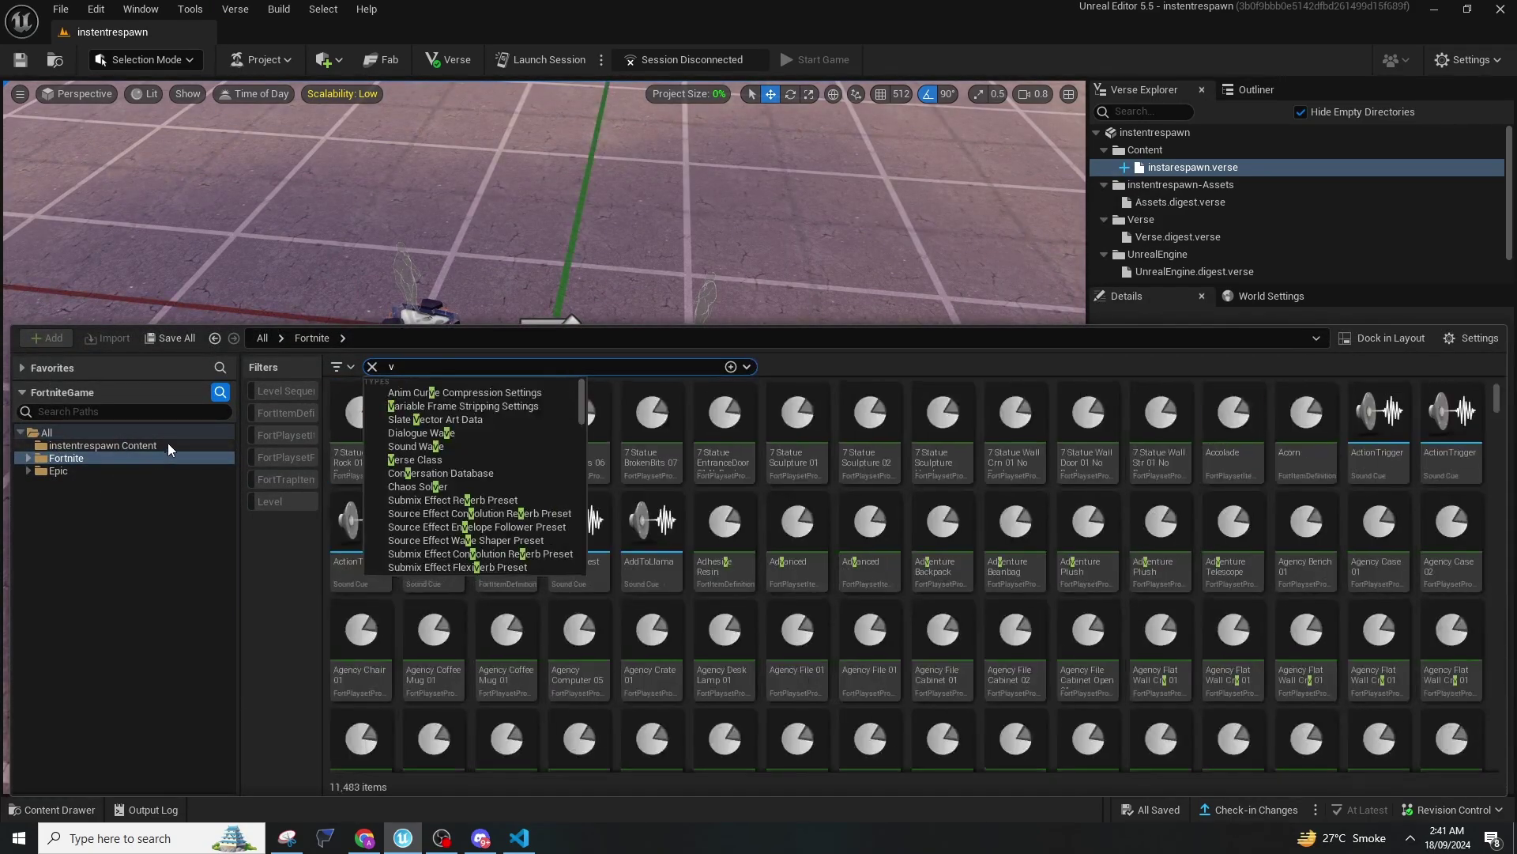
pyautogui.click(162, 444)
pyautogui.moveTo(359, 415); pyautogui.dragTo(544, 419)
pyautogui.press('f')
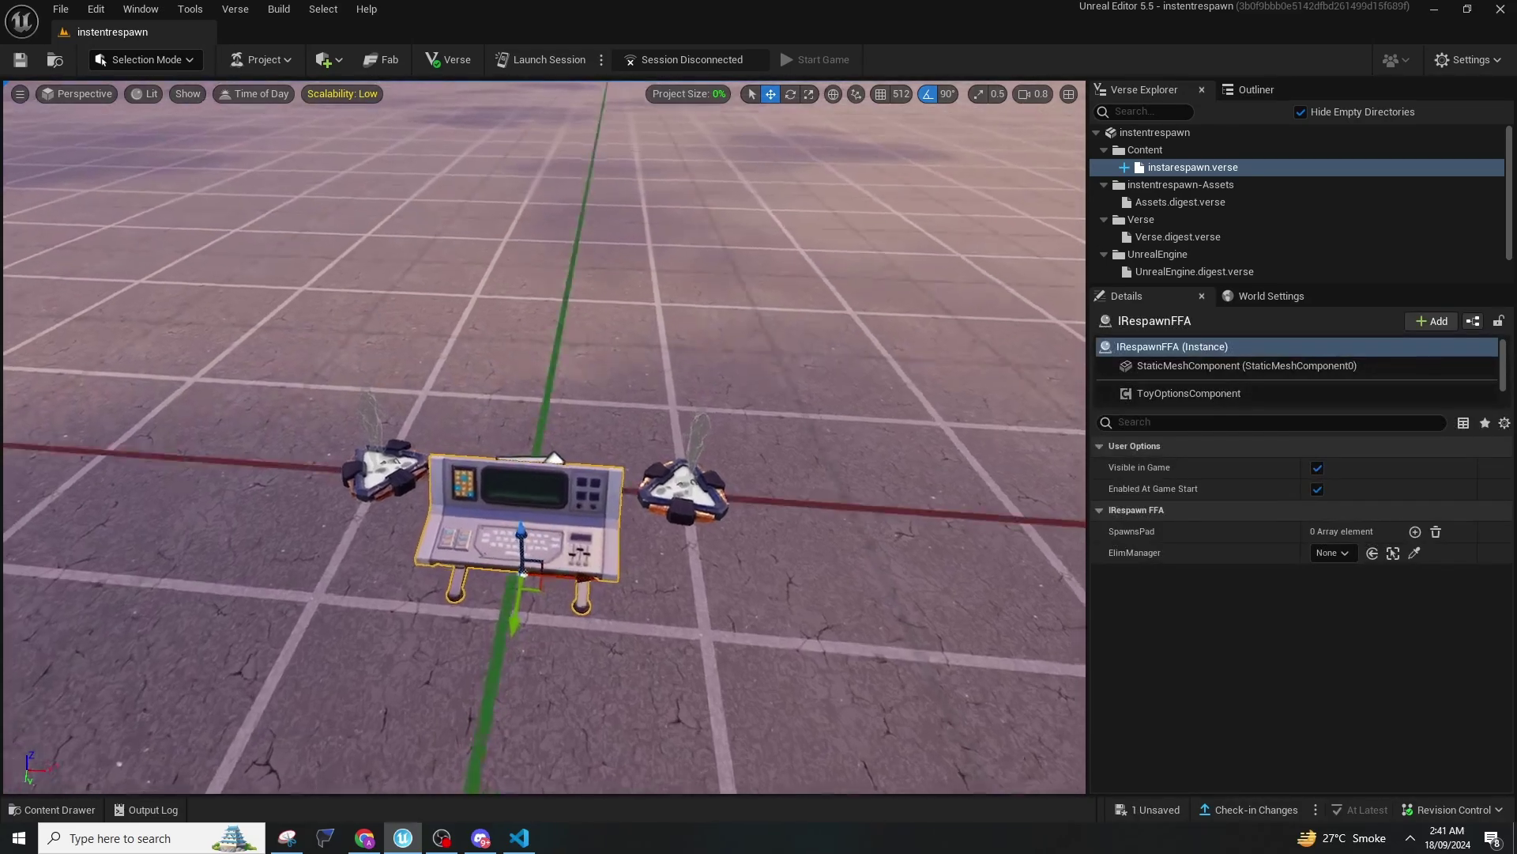
pyautogui.moveTo(1027, 442); pyautogui.dragTo(924, 521, button='right')
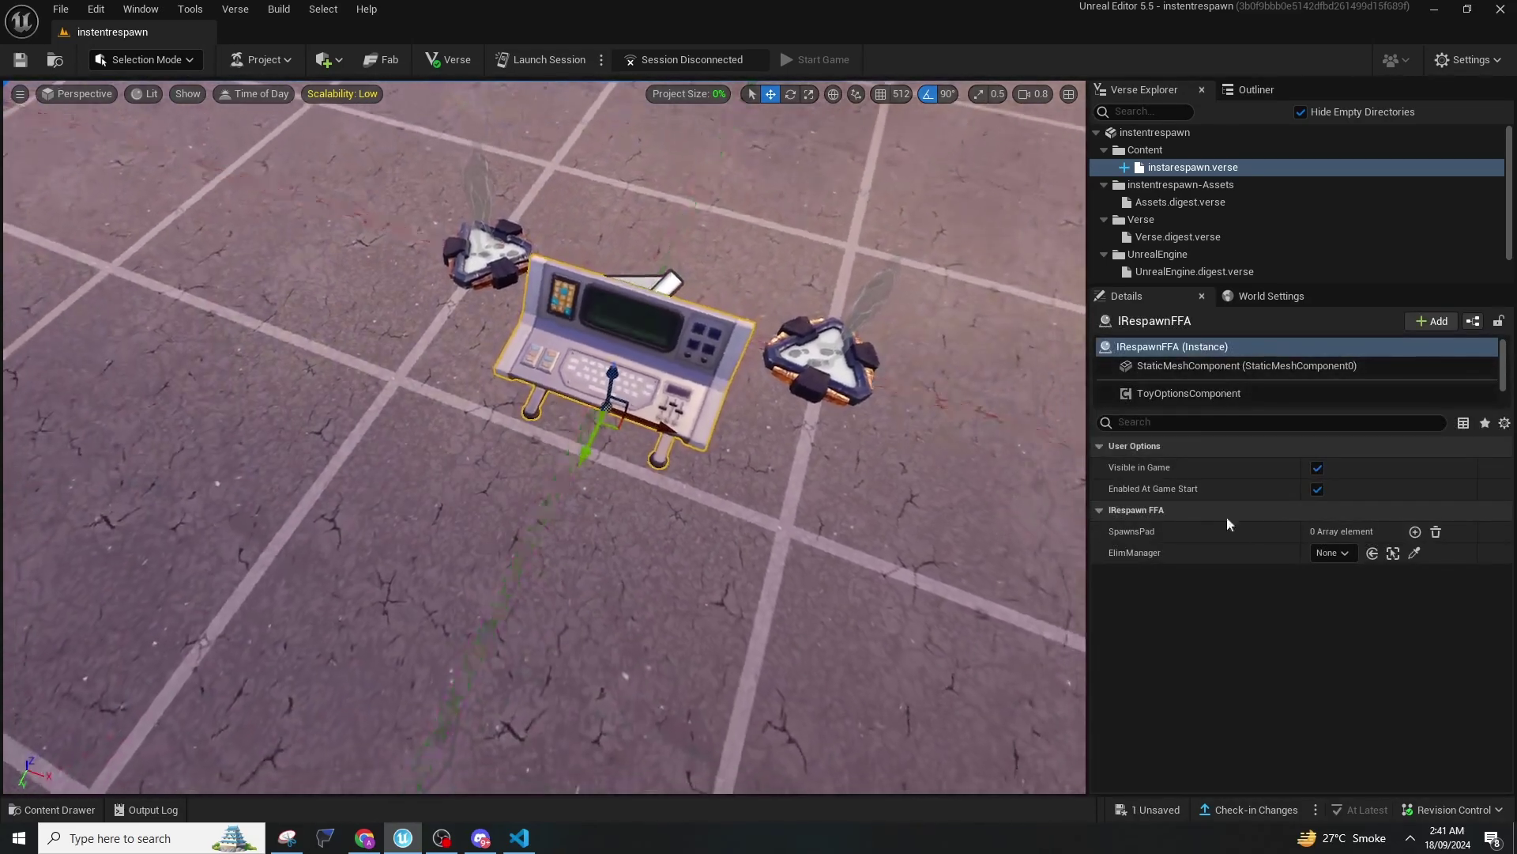
# Search the Fortnite content for "elim" and place an Elimination Manager in front of the IRespawnFFA device.
pyautogui.hotkey('ctrl', 'space')
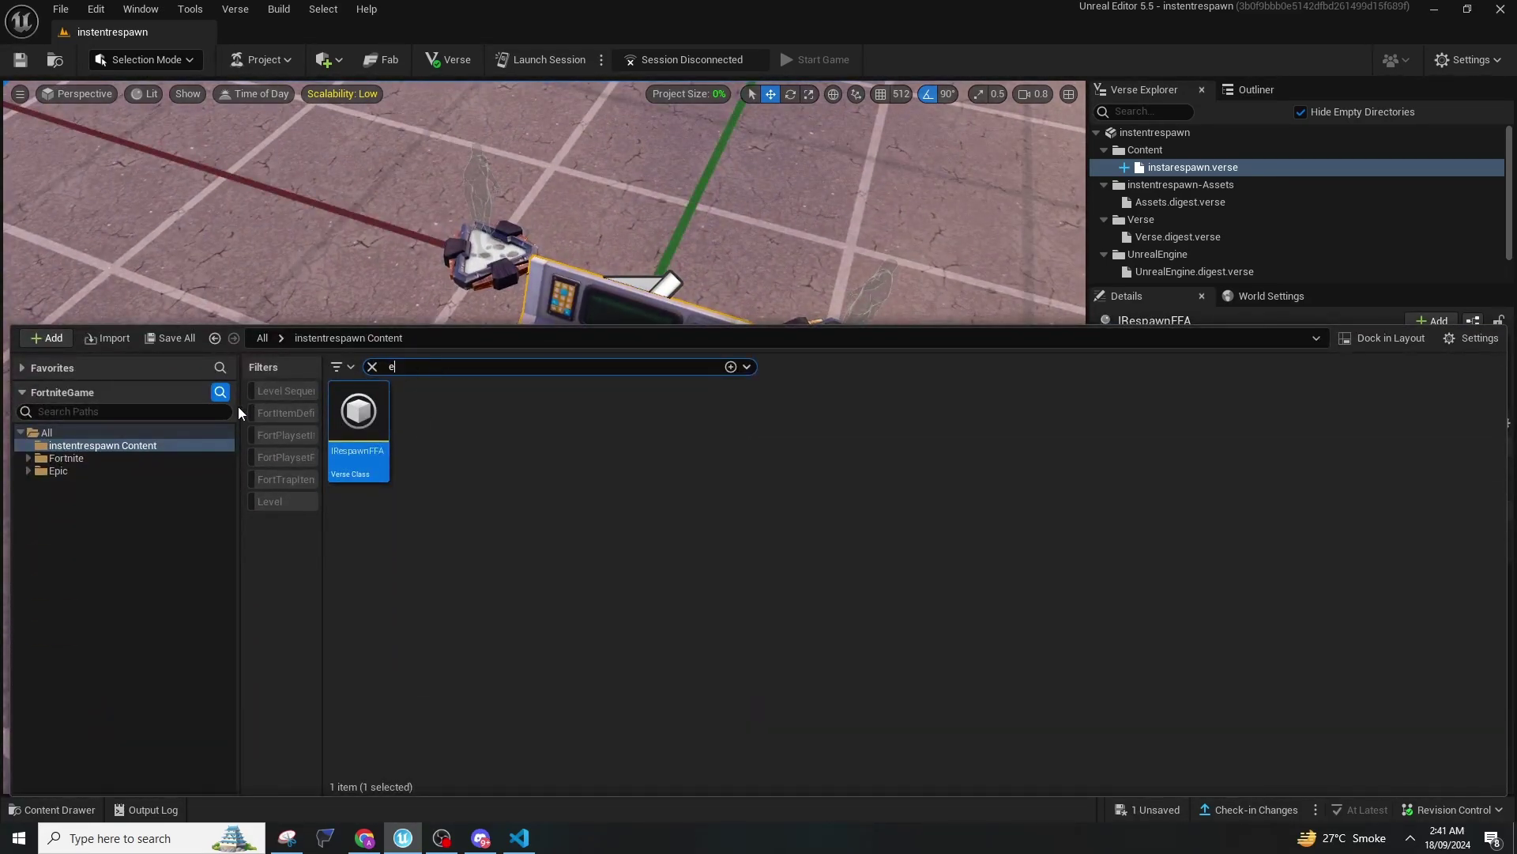
pyautogui.hotkey('ctrl', 'a')
pyautogui.write('elim')
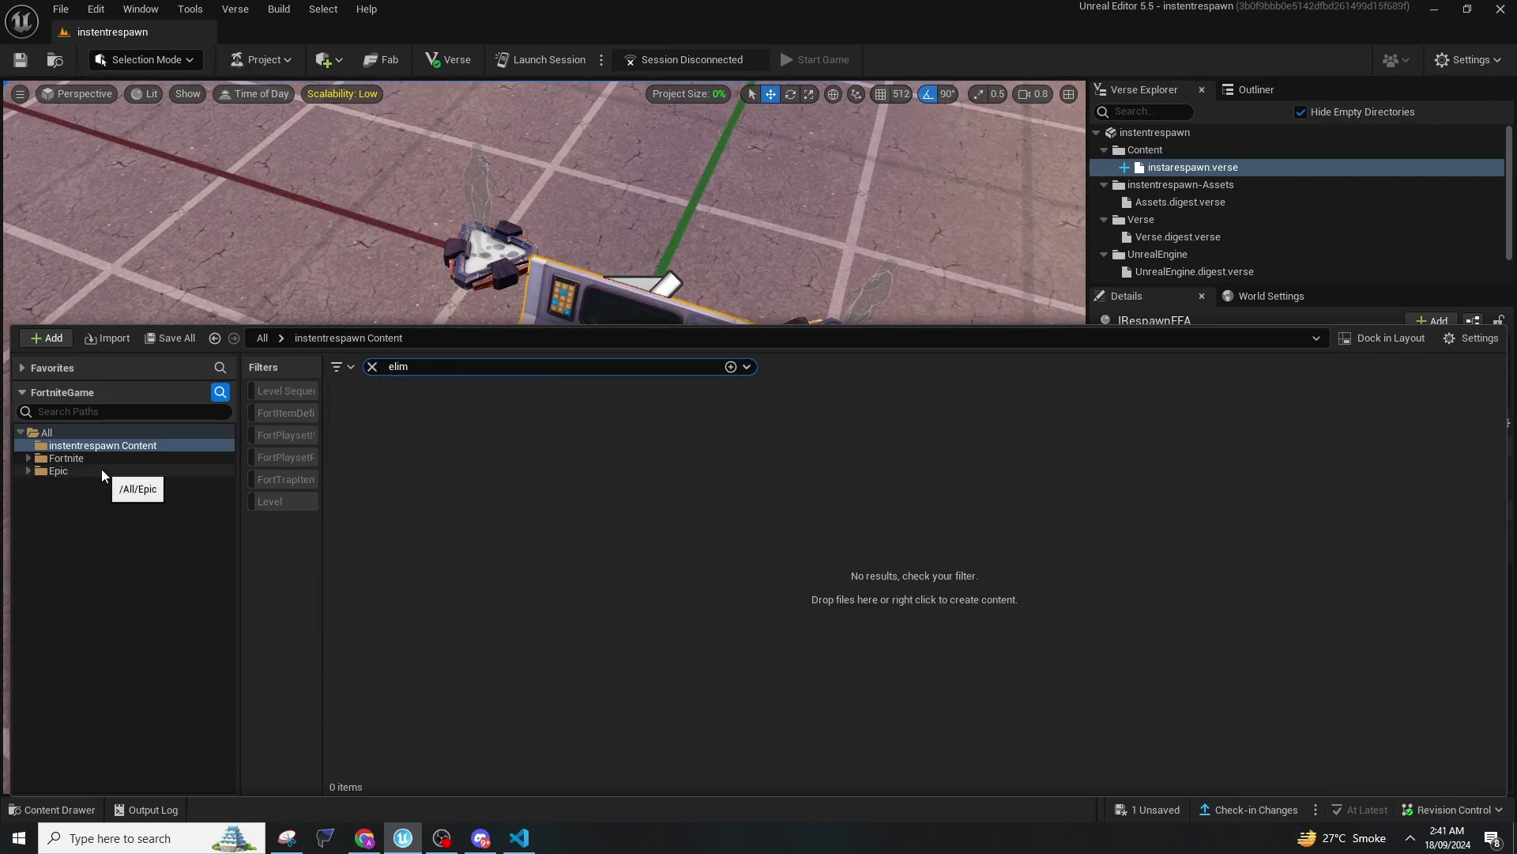
pyautogui.click(95, 459)
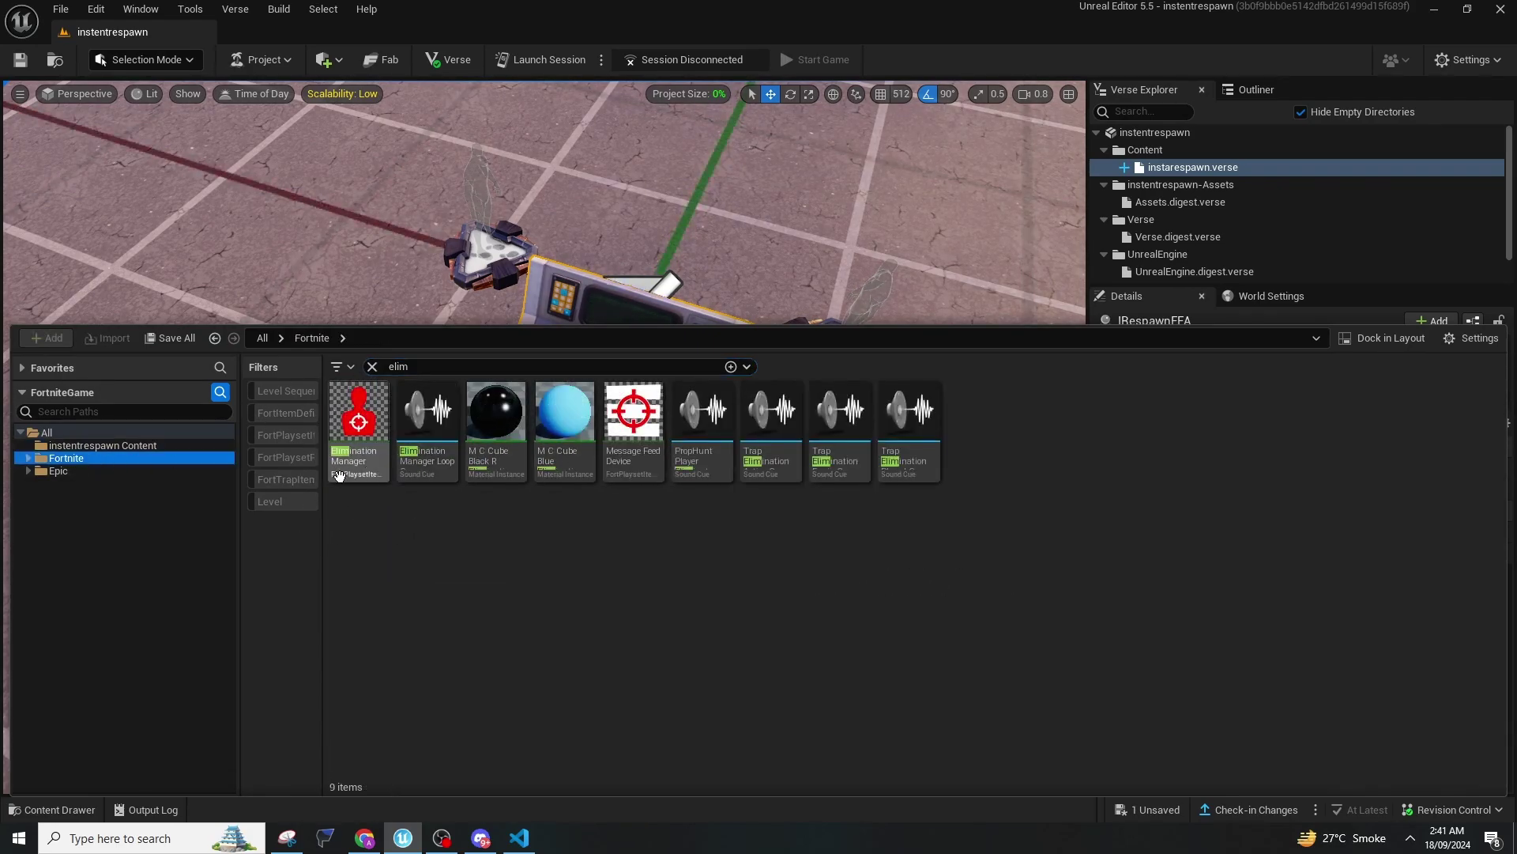
pyautogui.moveTo(344, 471); pyautogui.dragTo(512, 429)
pyautogui.moveTo(527, 500); pyautogui.dragTo(525, 506)
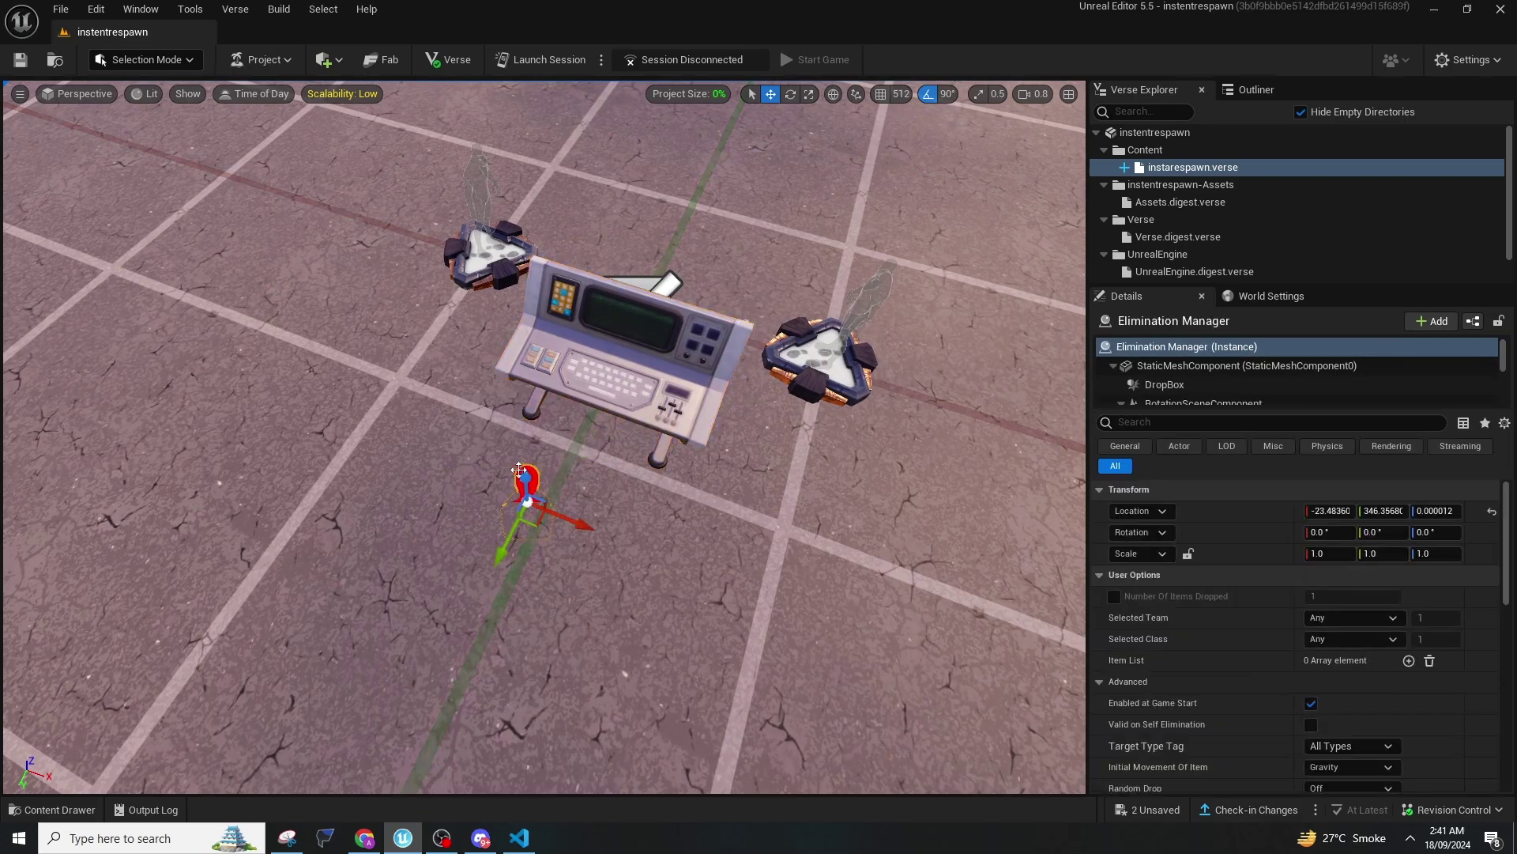
# Enable Valid on Self Elimination for the Elimination Manager in front of the IRespawnFFA device.
pyautogui.scroll(3, 514, 506)
pyautogui.scroll(-2, 1296, 624)
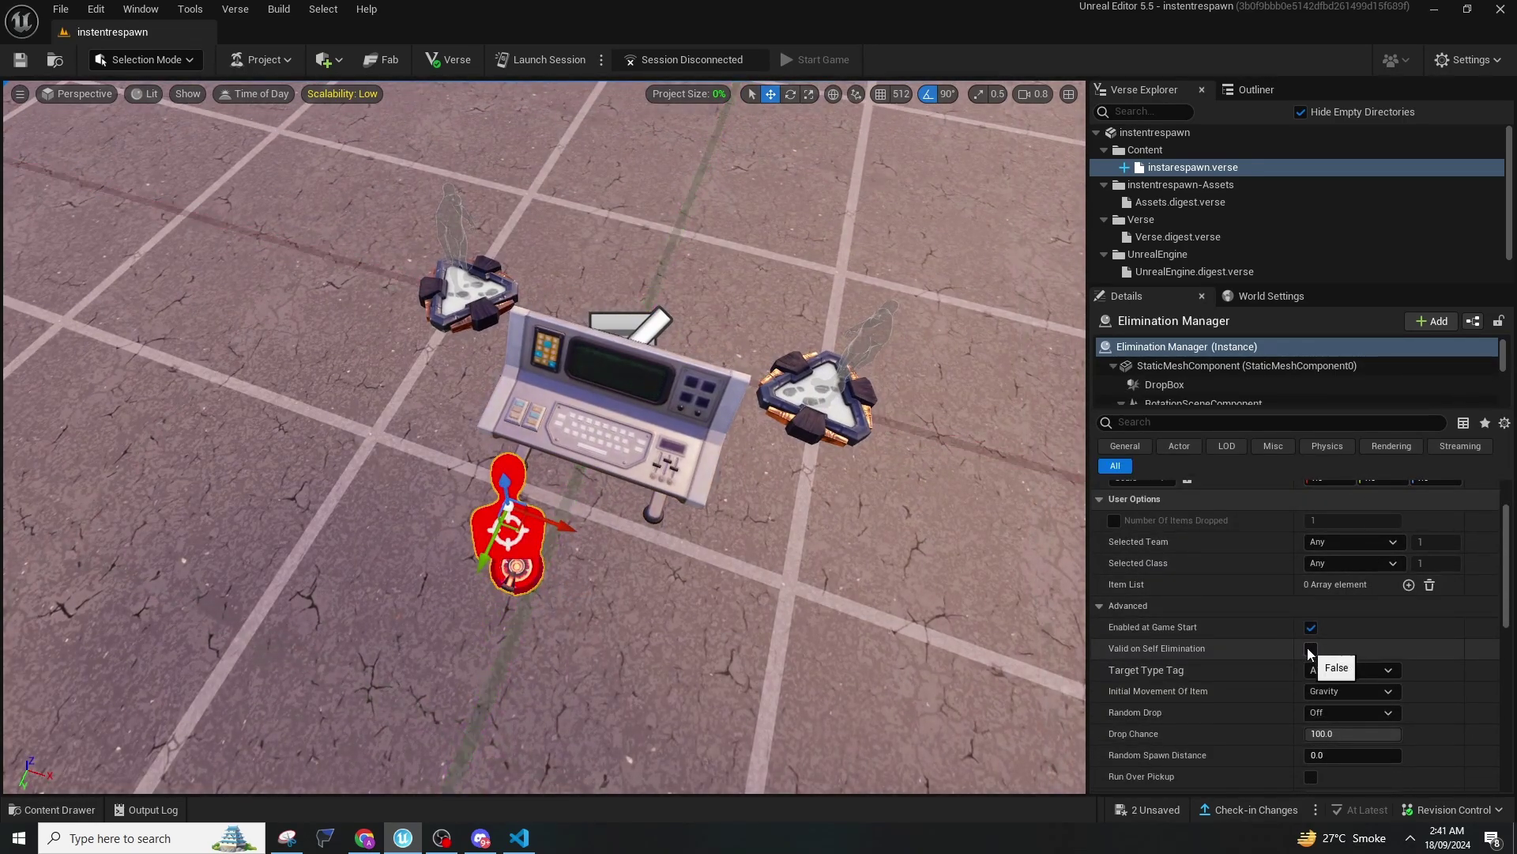
pyautogui.click(1311, 650)
# Assign the placed Elimination Manager to the IRespawnFFA device's ElimManager property.
pyautogui.click(650, 441)
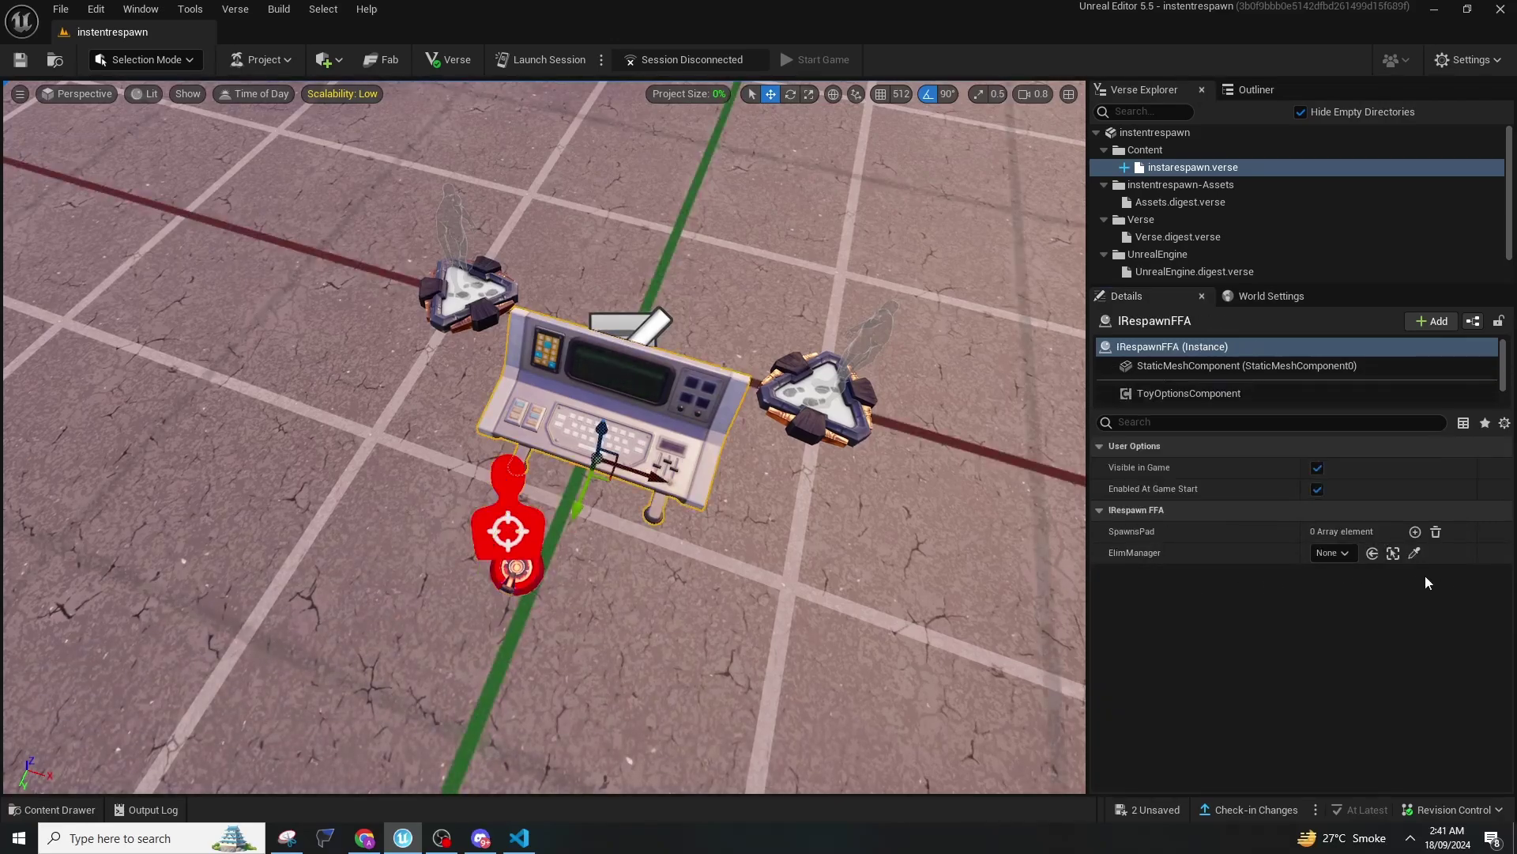
pyautogui.click(1415, 552)
pyautogui.click(506, 522)
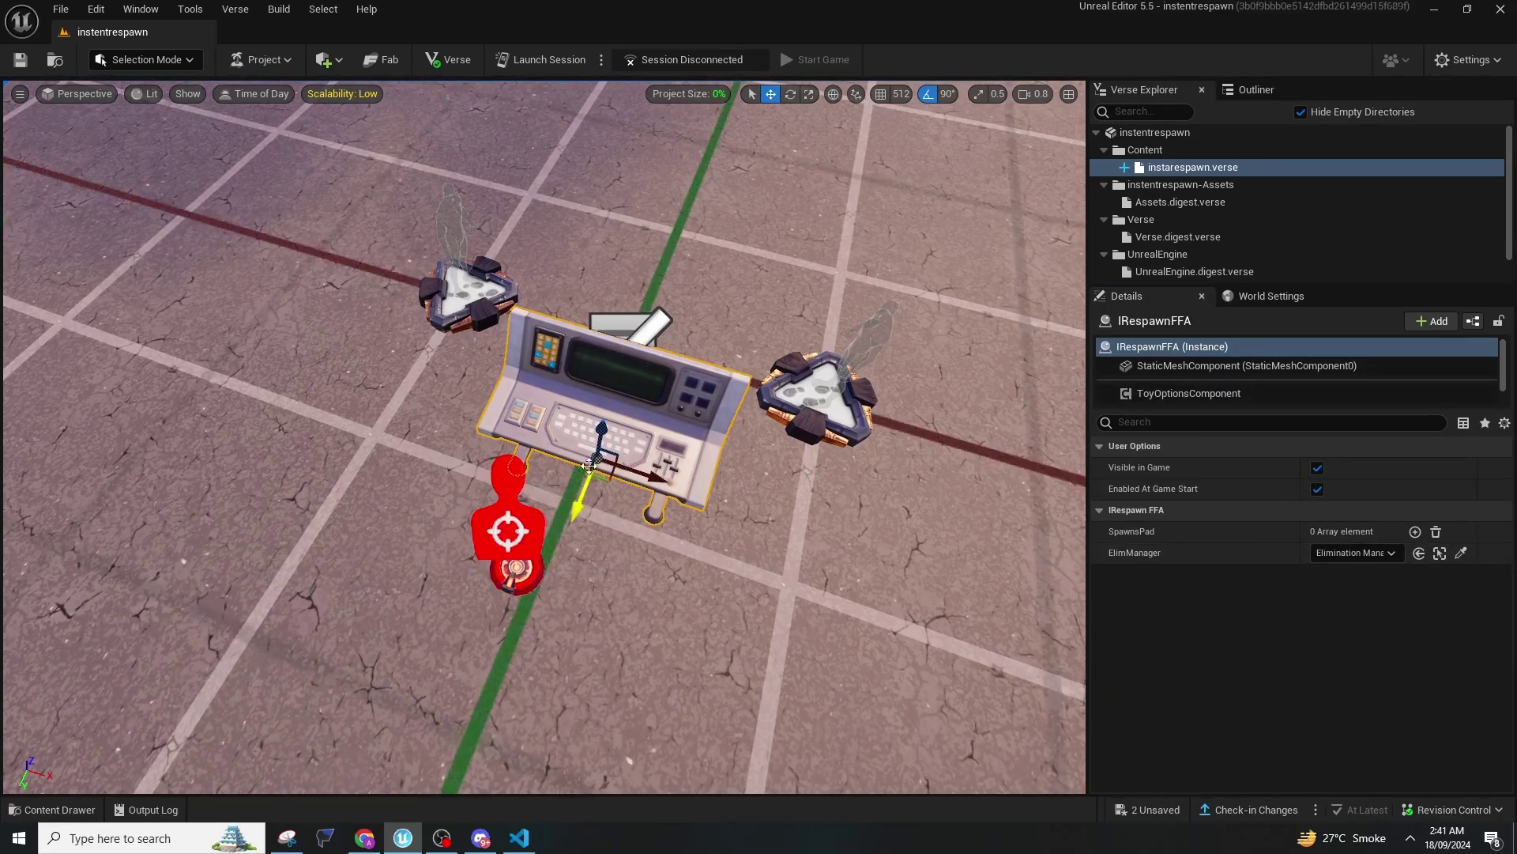
# Add two SpawnsPad array elements on the IRespawnFFA device and assign the Player 1 and Player 2 Spawn Pads to them.
pyautogui.click(1415, 531)
pyautogui.click(1415, 532)
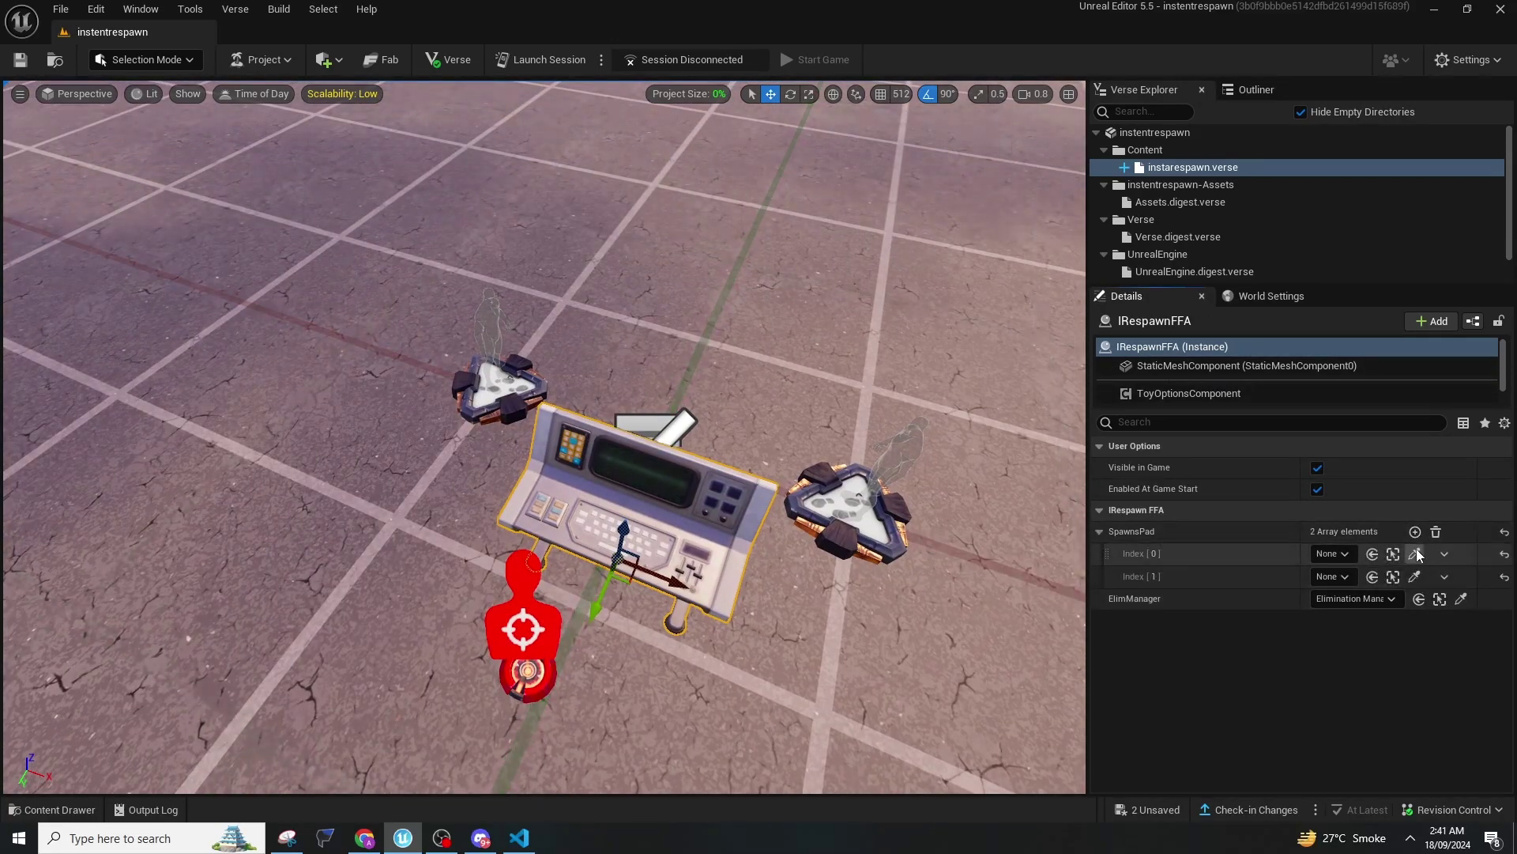
pyautogui.click(1417, 553)
pyautogui.click(434, 366)
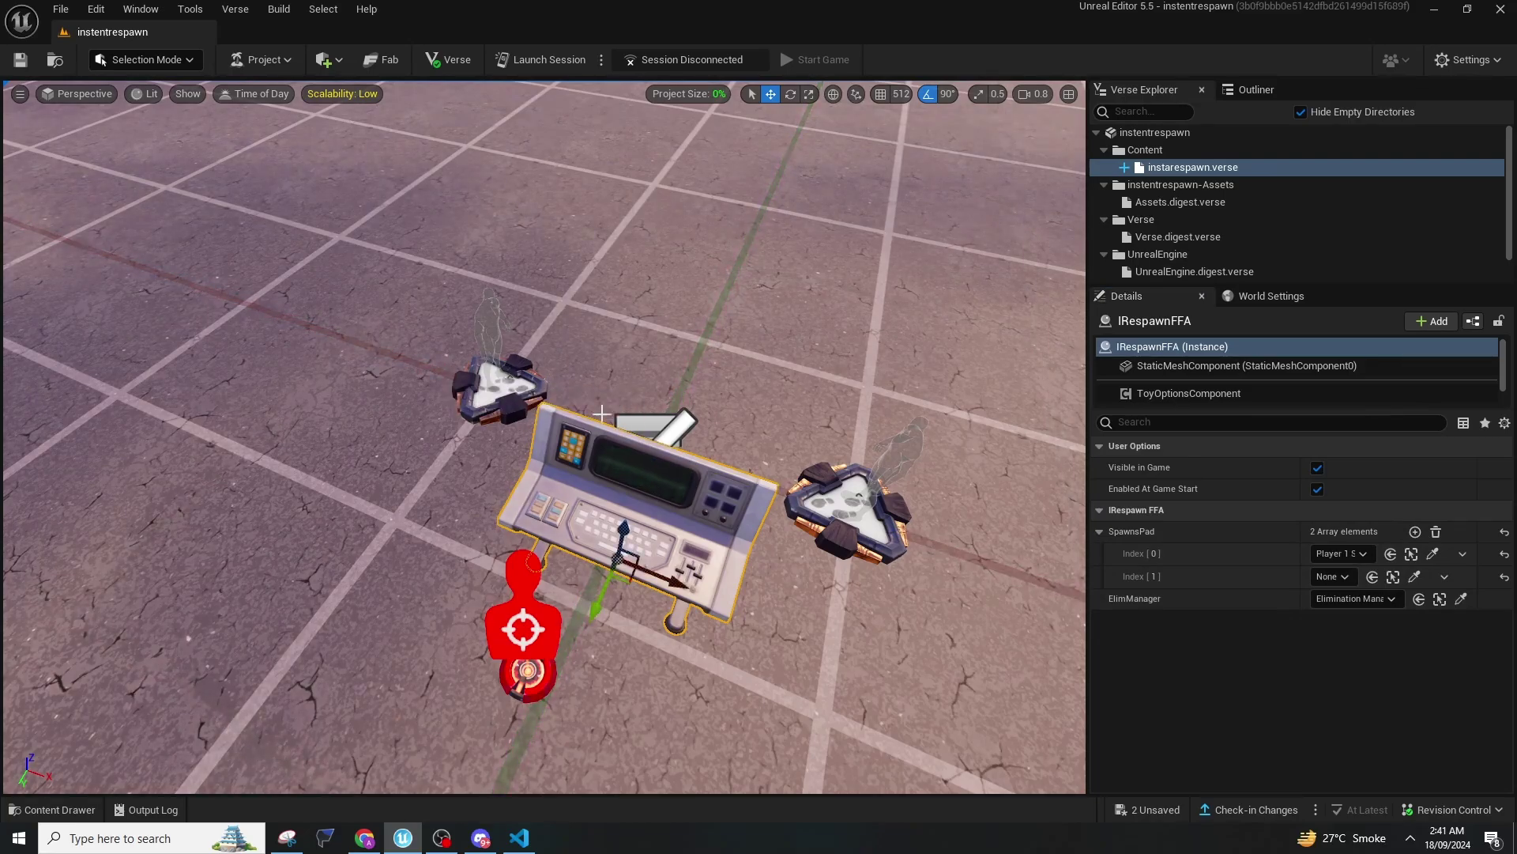
pyautogui.click(1415, 576)
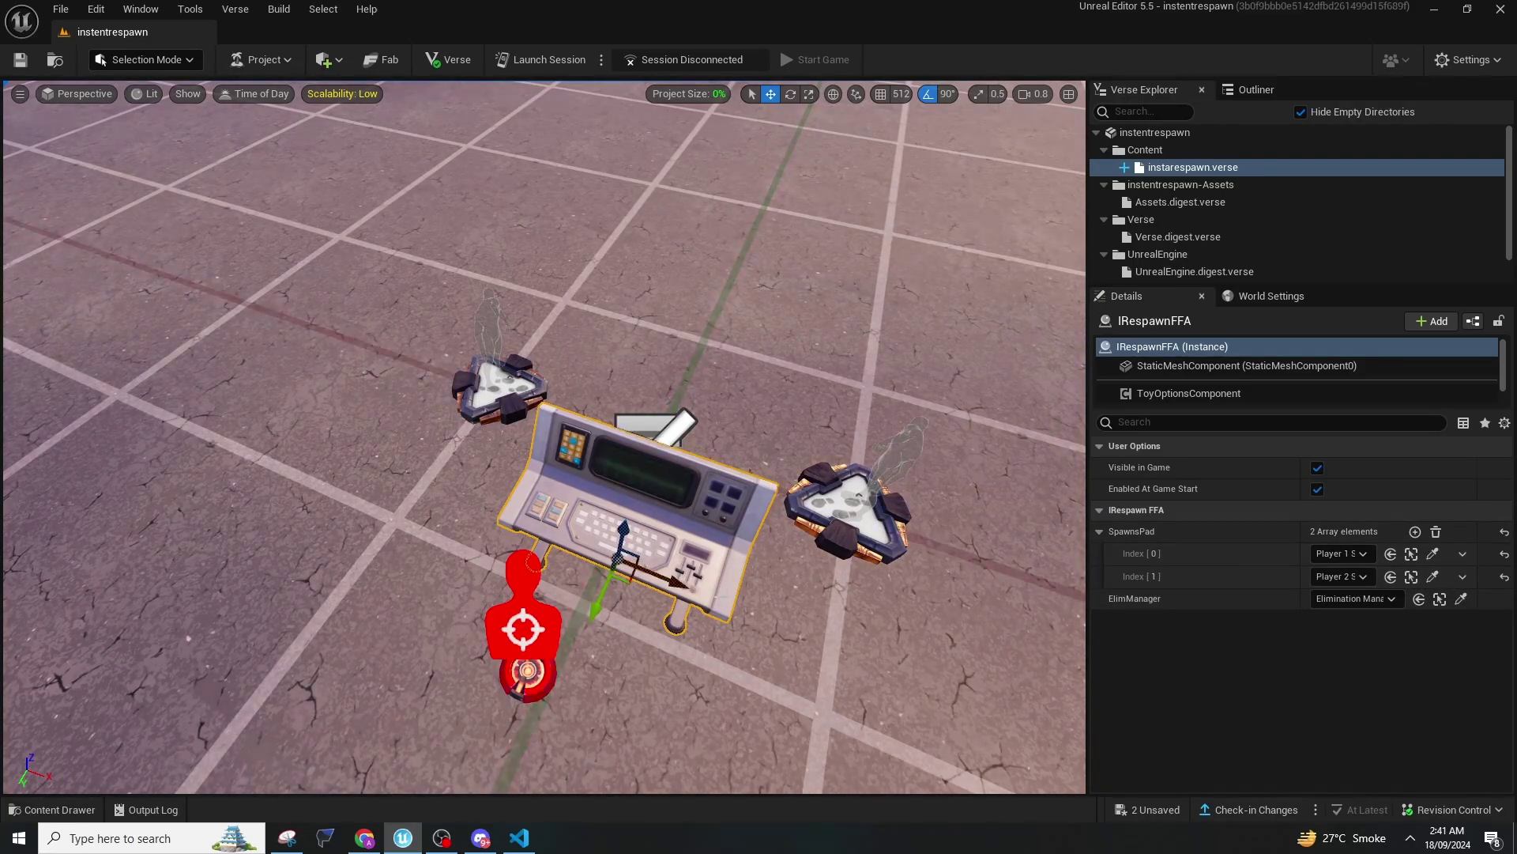
pyautogui.moveTo(801, 595); pyautogui.dragTo(893, 553, button='right')
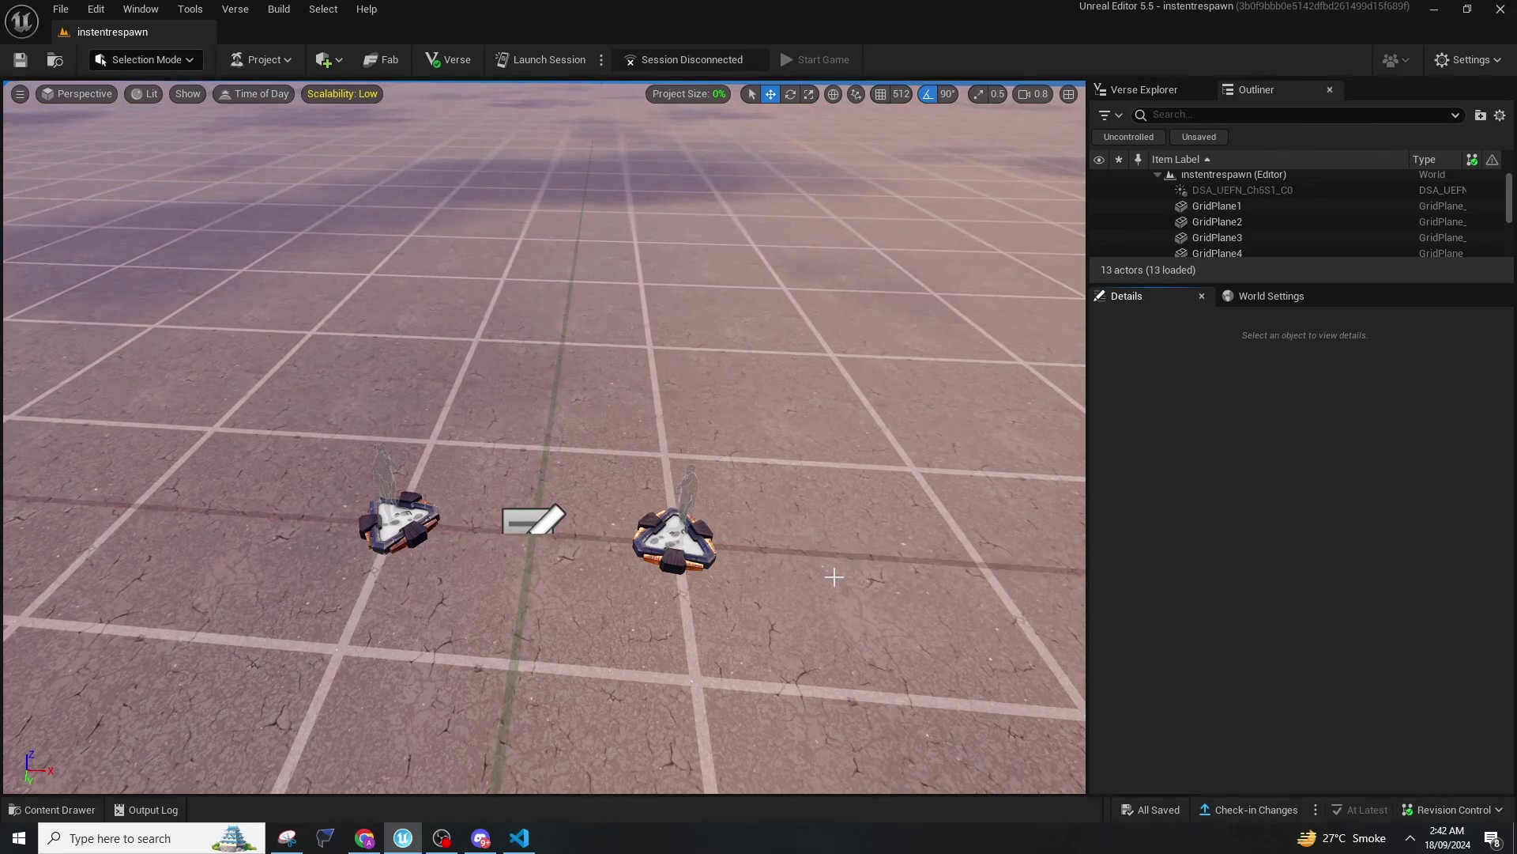
# Place an Elimination Manager between the two spawn pads and enable its Valid on Self Elimination option.
pyautogui.moveTo(649, 389); pyautogui.dragTo(663, 446, button='right')
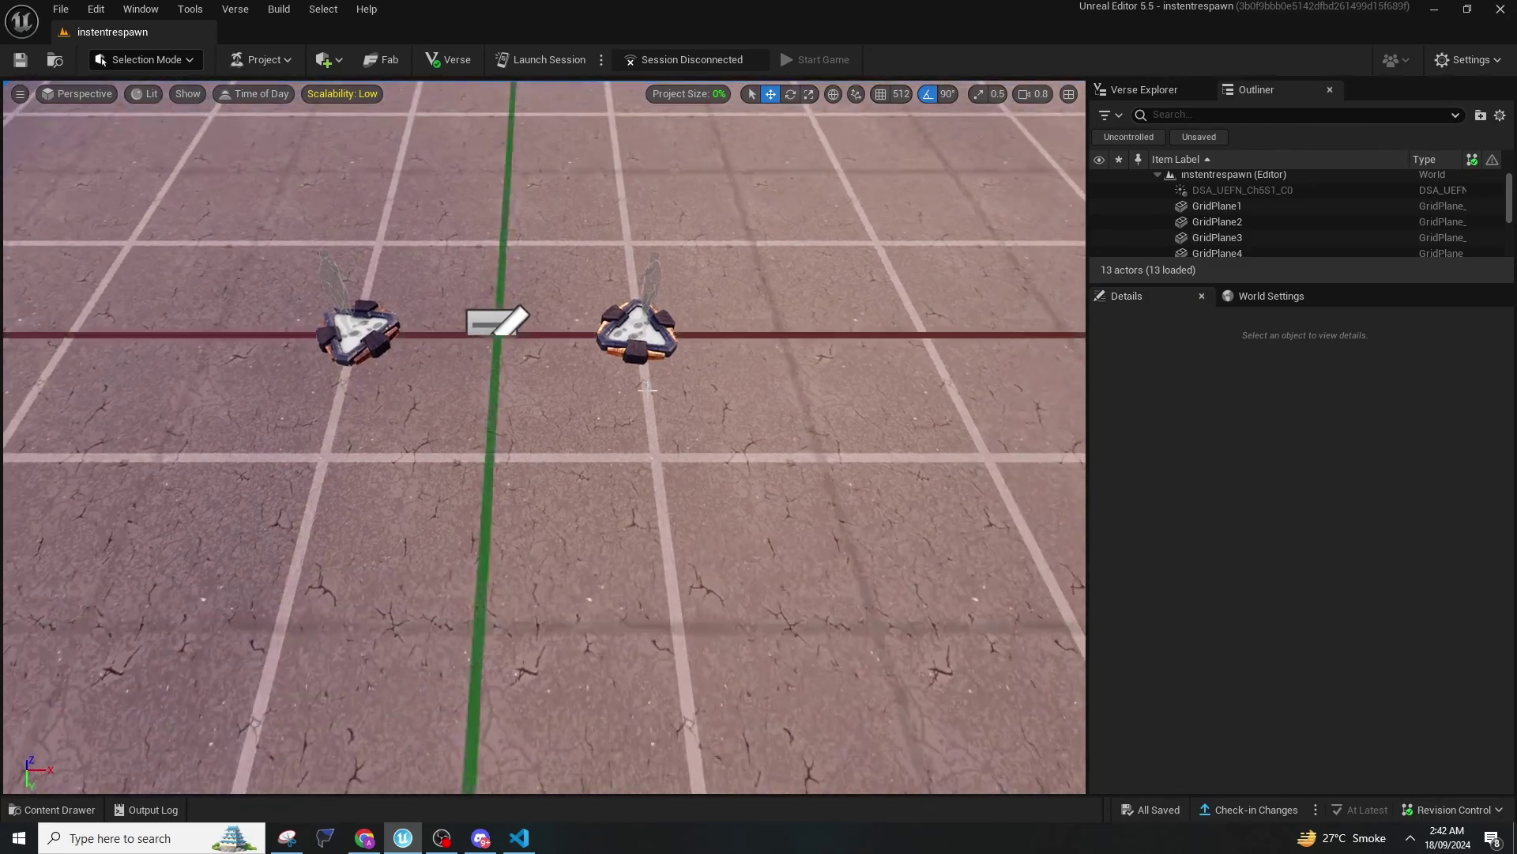
pyautogui.hotkey('ctrl', 'space')
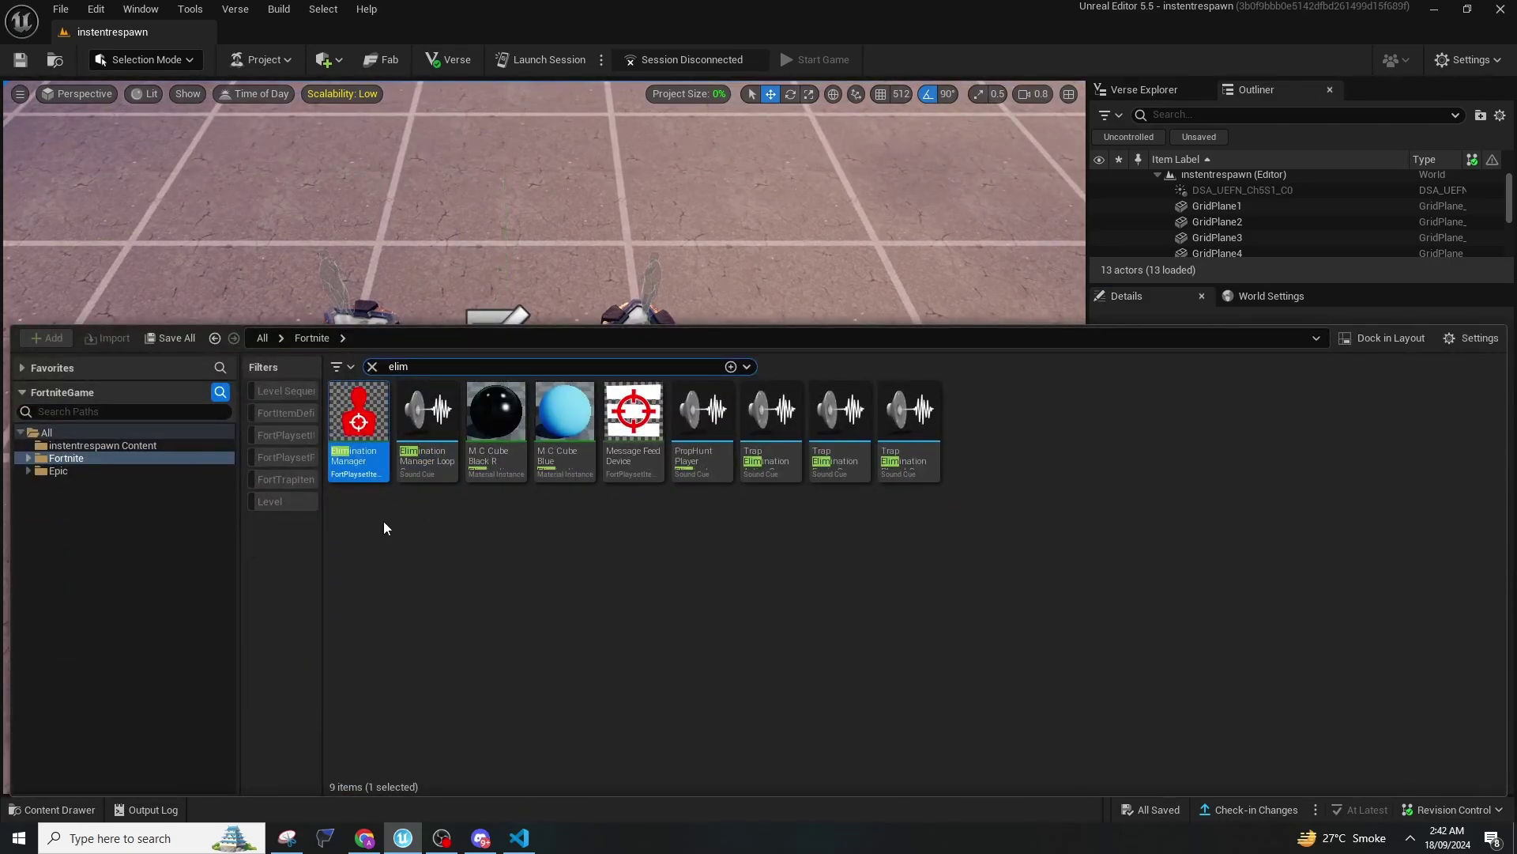
pyautogui.moveTo(358, 415); pyautogui.dragTo(605, 204)
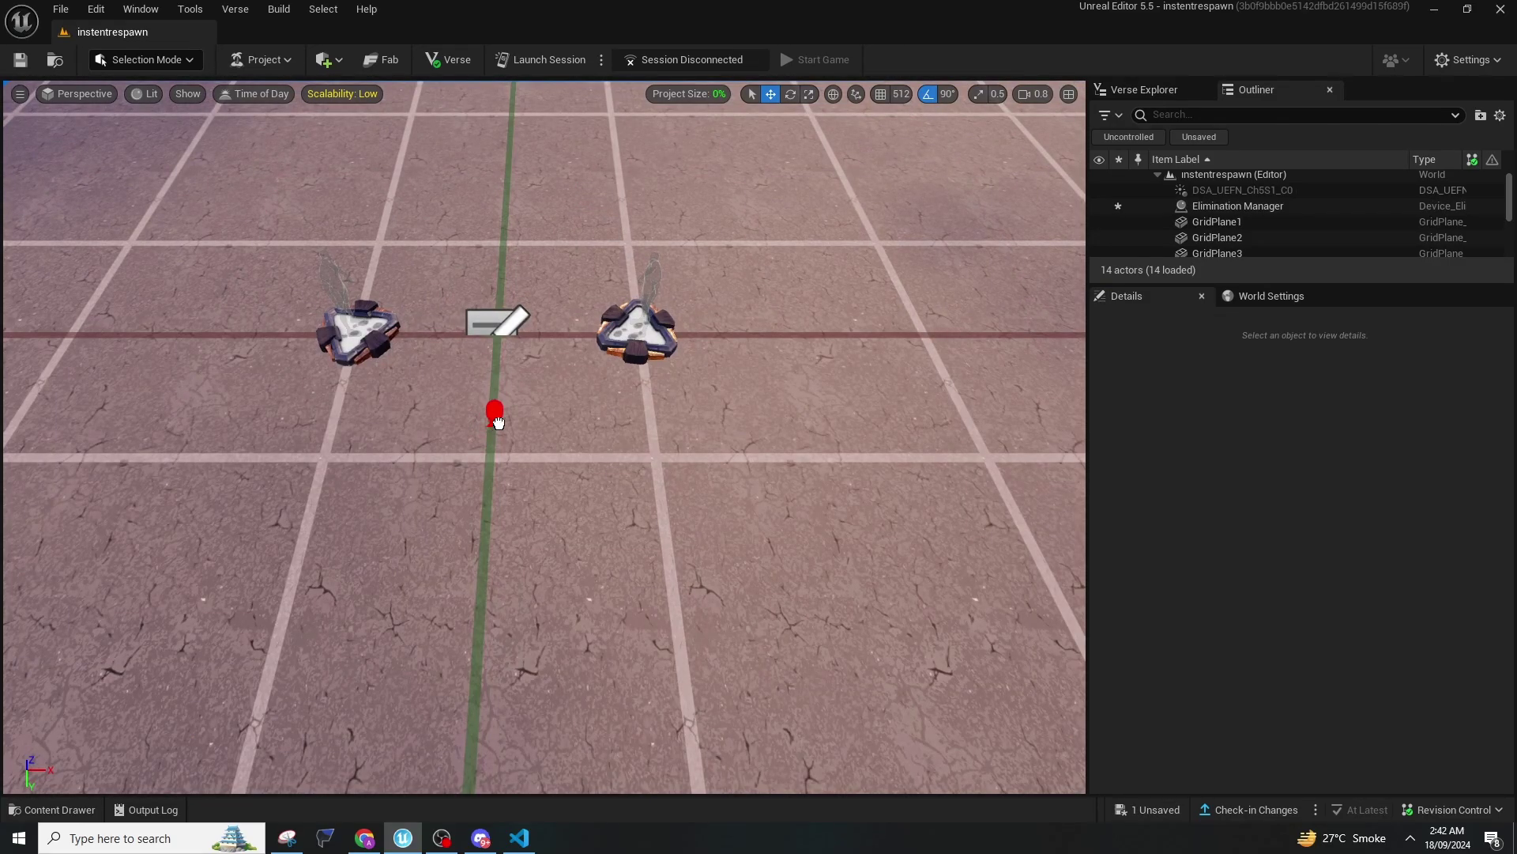
pyautogui.click(498, 421)
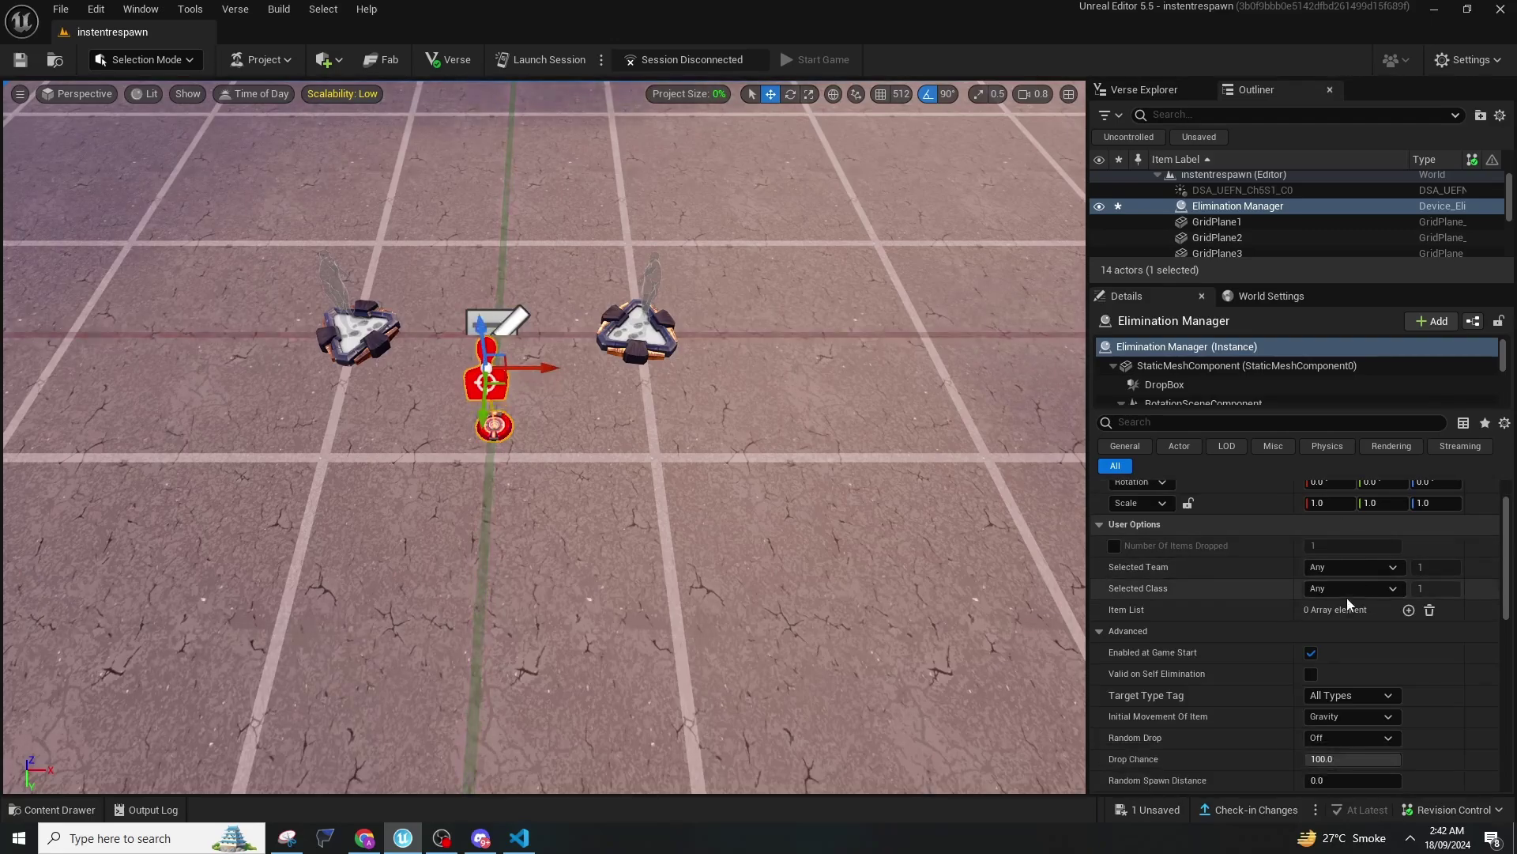
pyautogui.click(1310, 673)
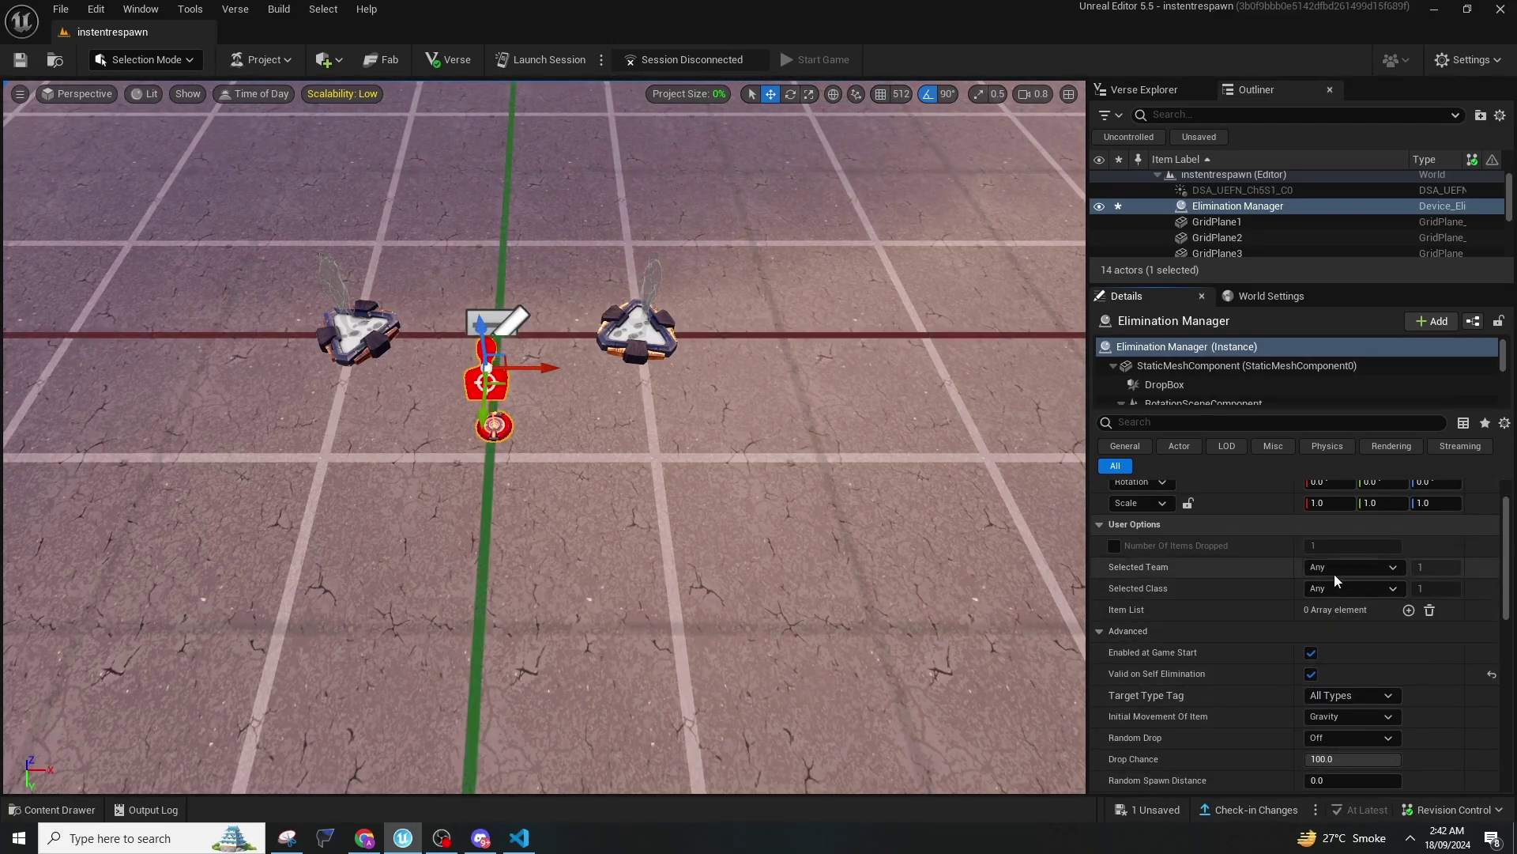
# Select both player spawn pads together and reset their Spawn Player function bindings to the default.
pyautogui.click(371, 338)
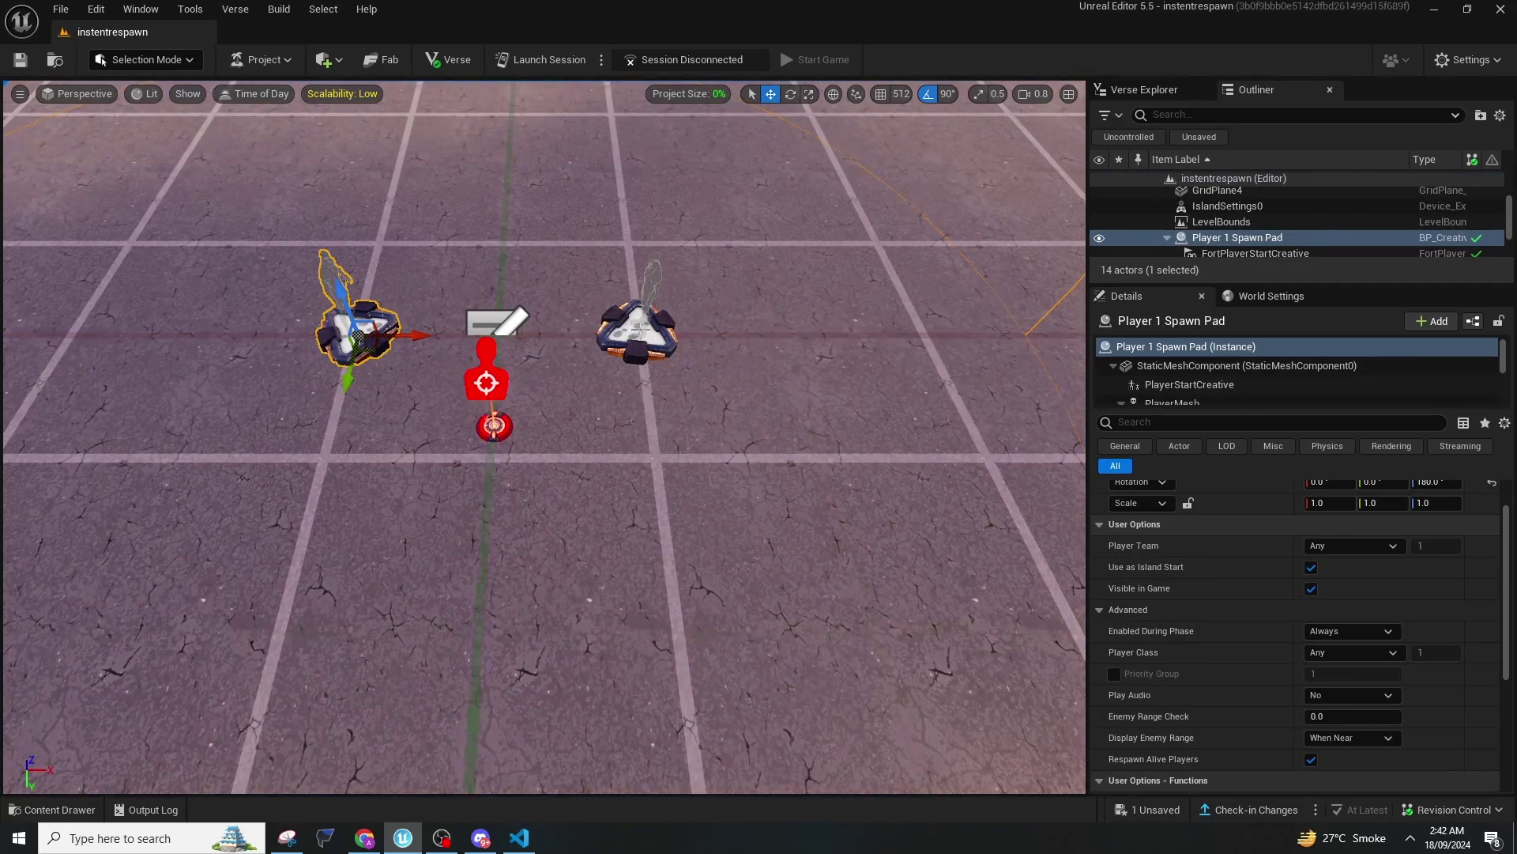
pyautogui.keyDown('ctrl'); pyautogui.click(636, 330); pyautogui.keyUp('ctrl')
pyautogui.press('f')
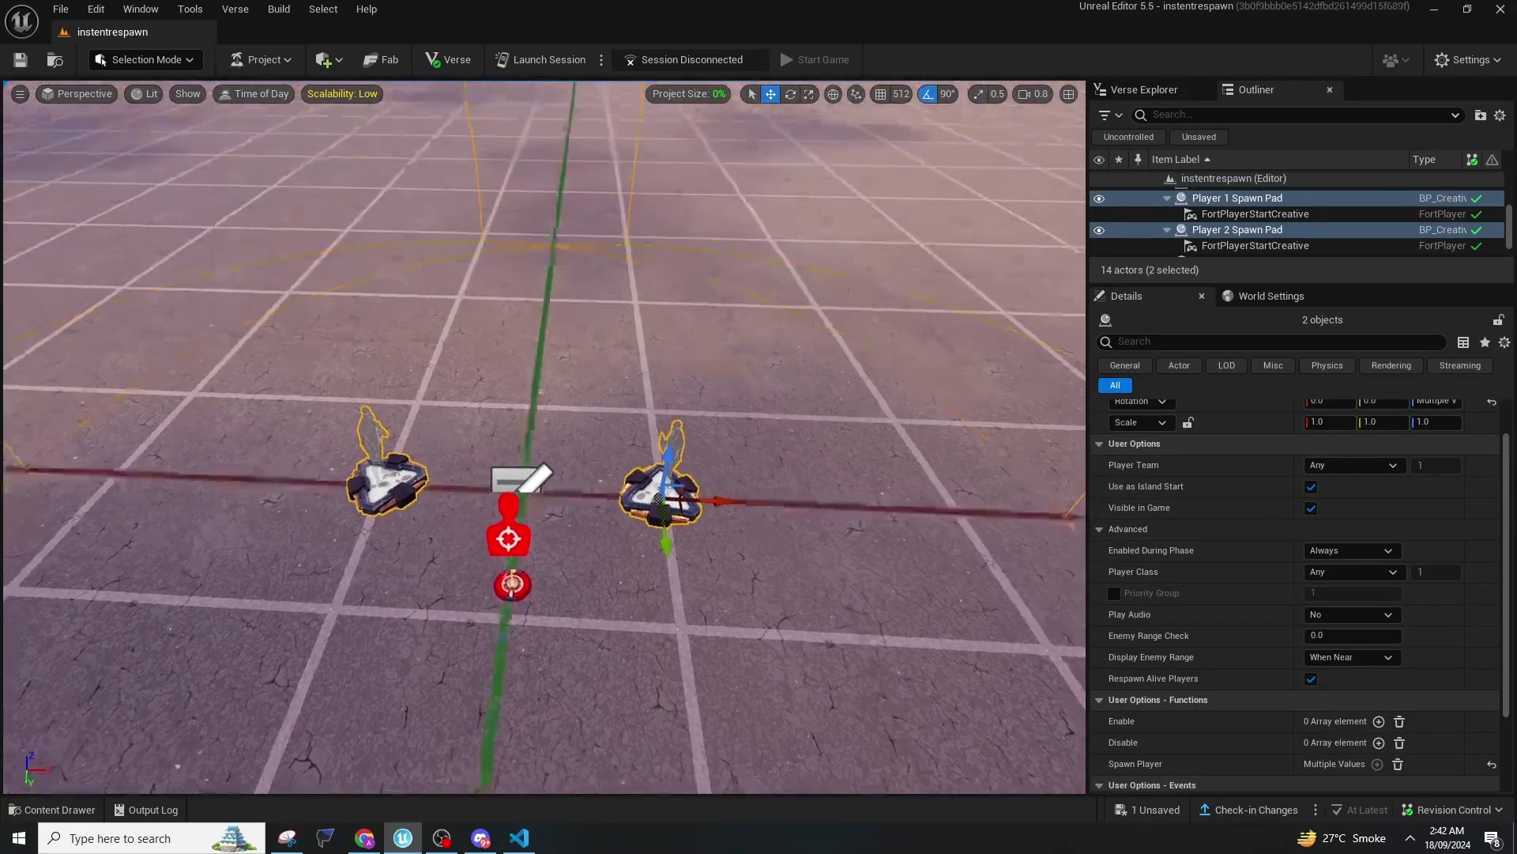
pyautogui.moveTo(735, 346); pyautogui.dragTo(684, 460, button='right')
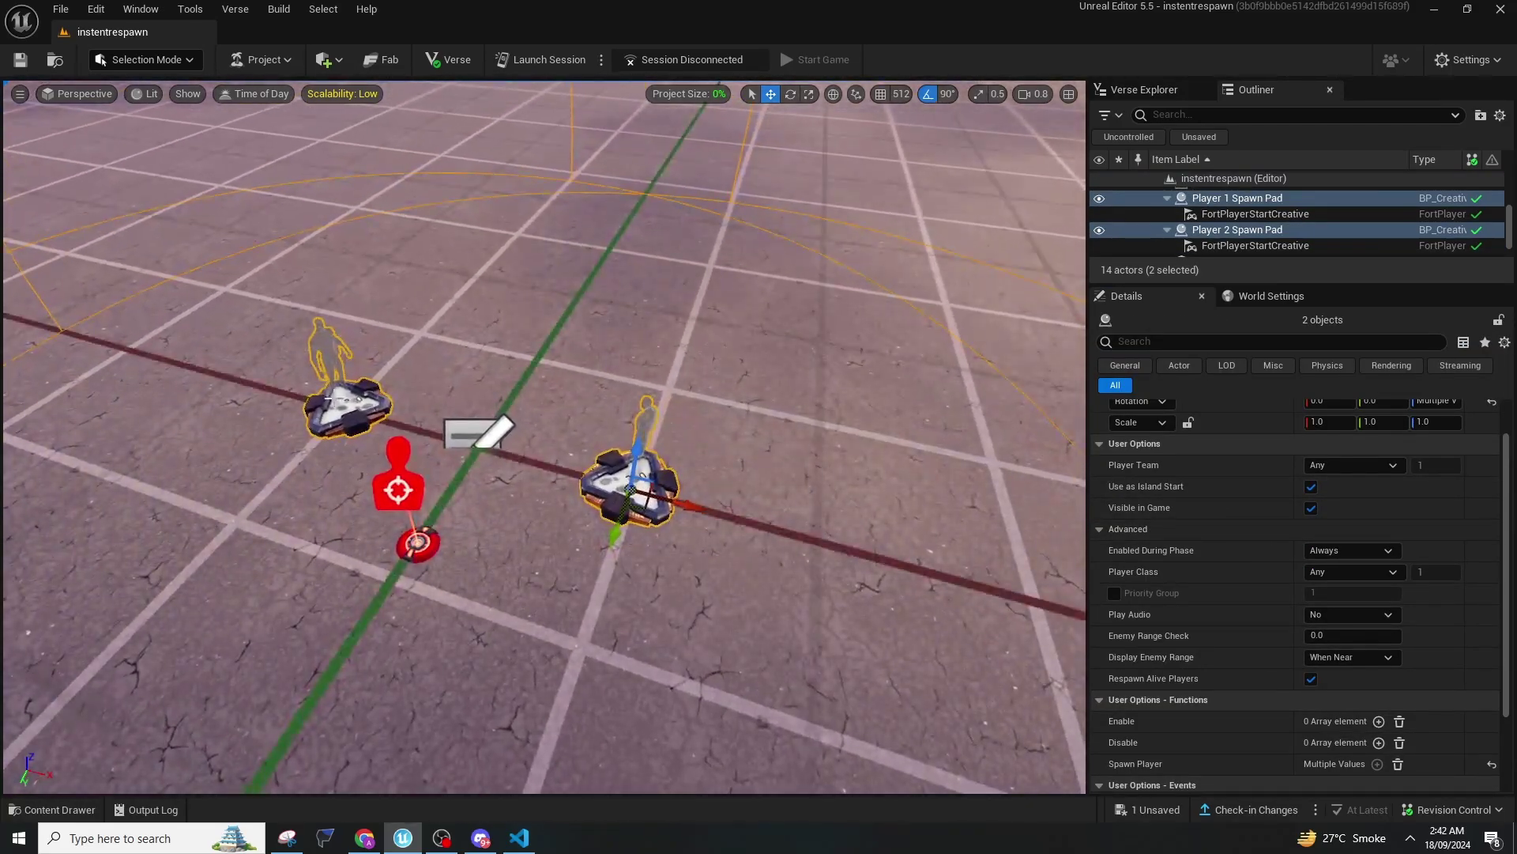
pyautogui.click(346, 406)
pyautogui.keyDown('ctrl'); pyautogui.click(625, 483); pyautogui.keyUp('ctrl')
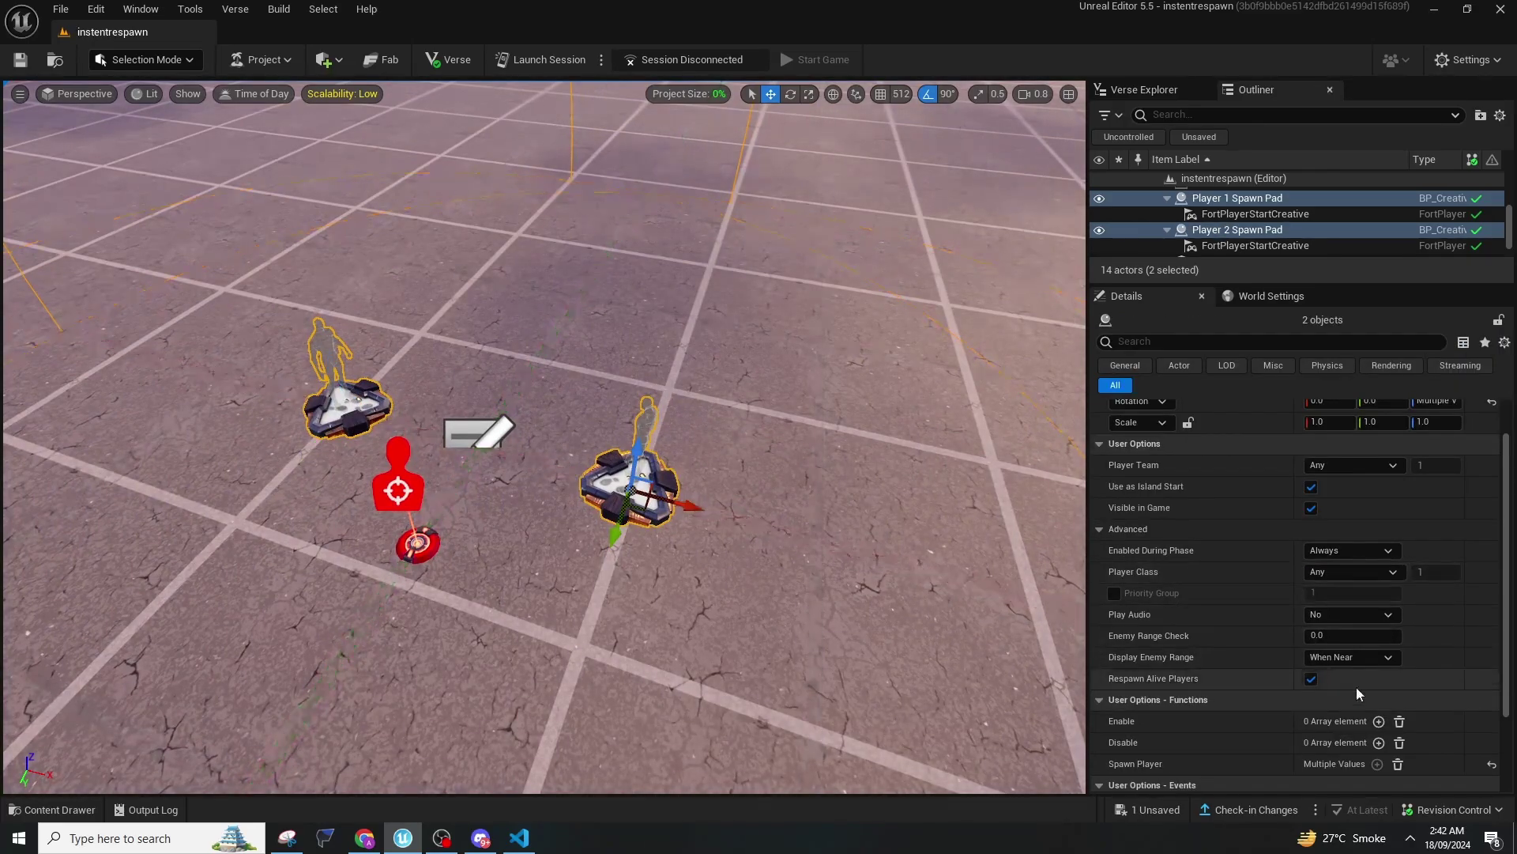
pyautogui.click(1492, 766)
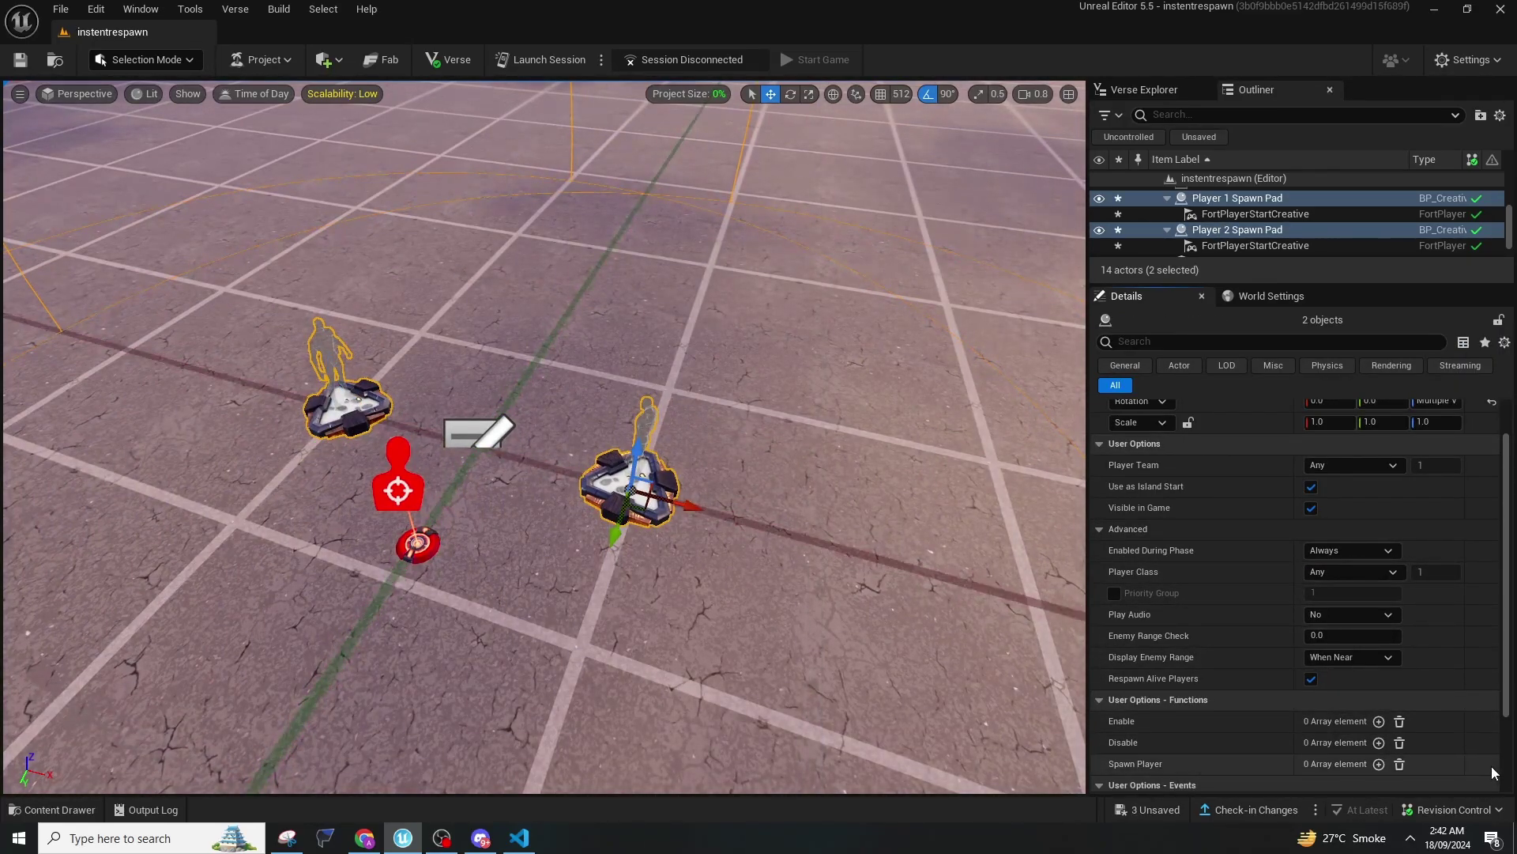
# Bind both spawn pads' Spawn Player function to the Elimination Manager's On Eliminated event and save the changed actors.
pyautogui.click(1379, 764)
pyautogui.scroll(-2, 1377, 733)
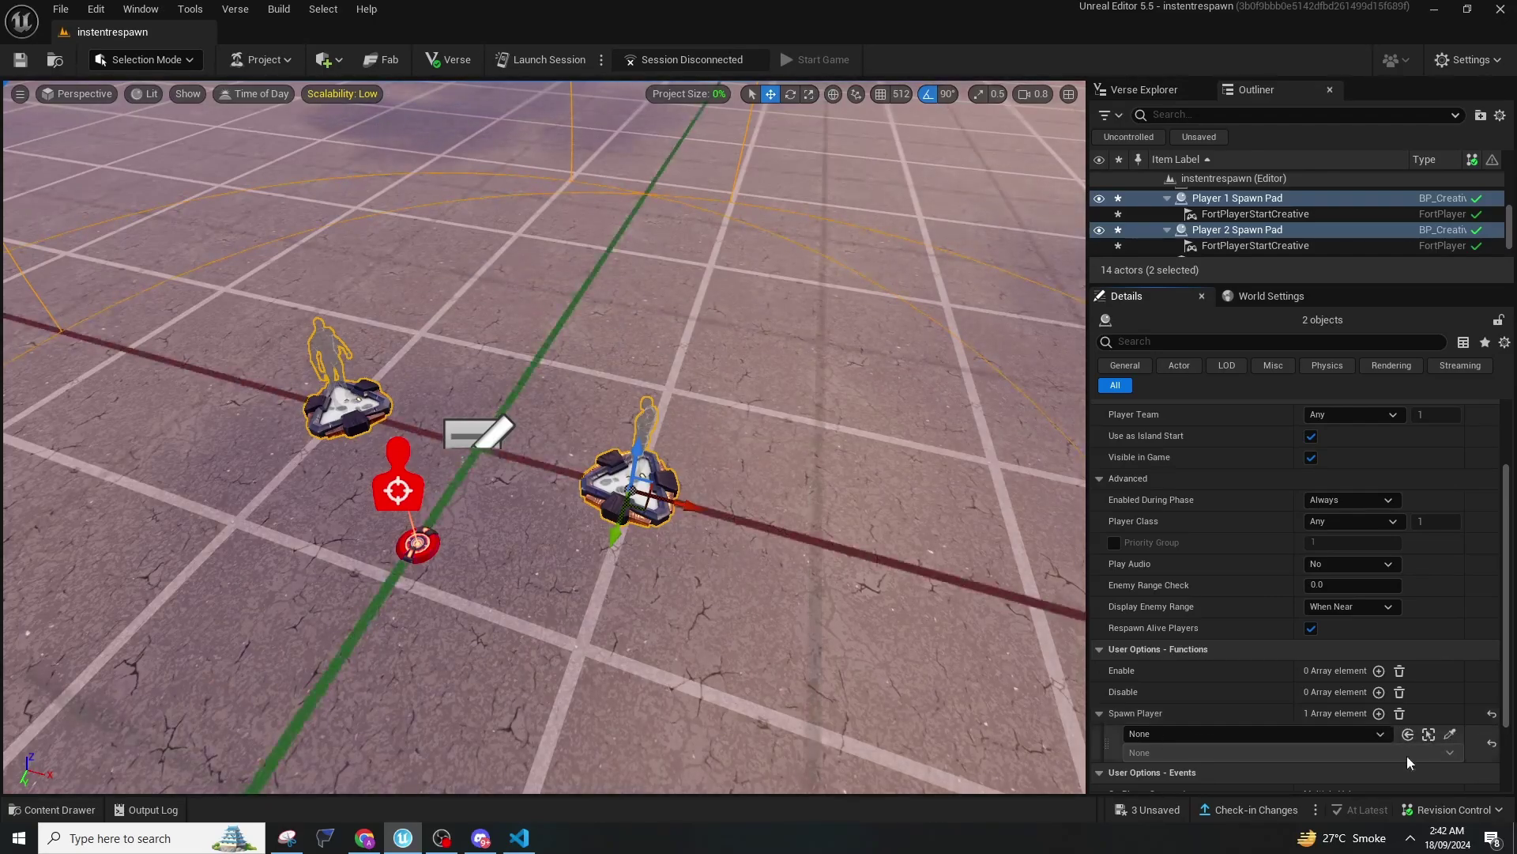
pyautogui.click(1449, 734)
pyautogui.click(398, 484)
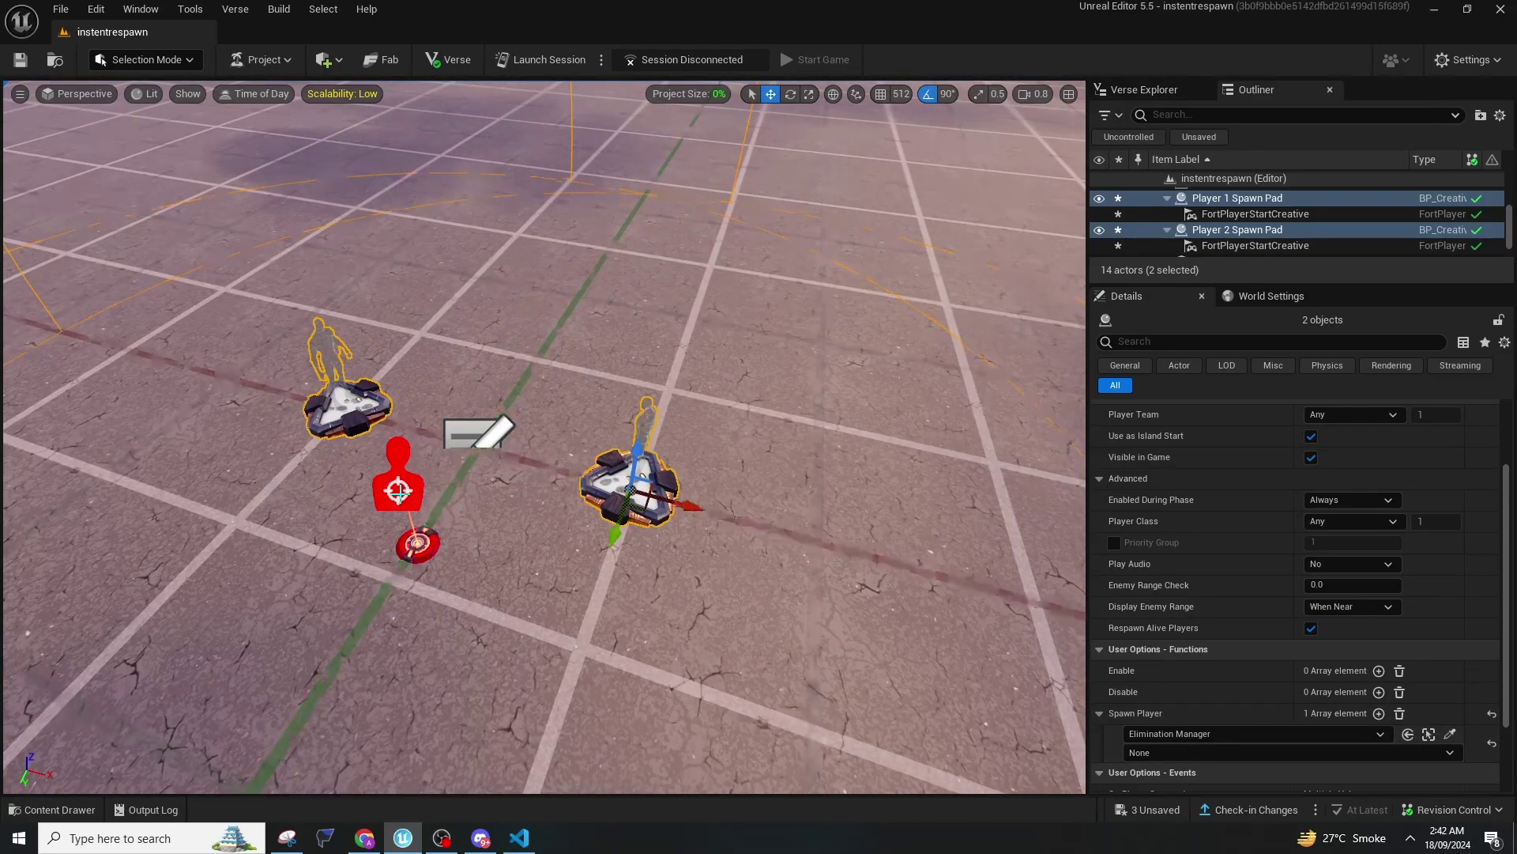
pyautogui.click(1186, 752)
pyautogui.click(1185, 799)
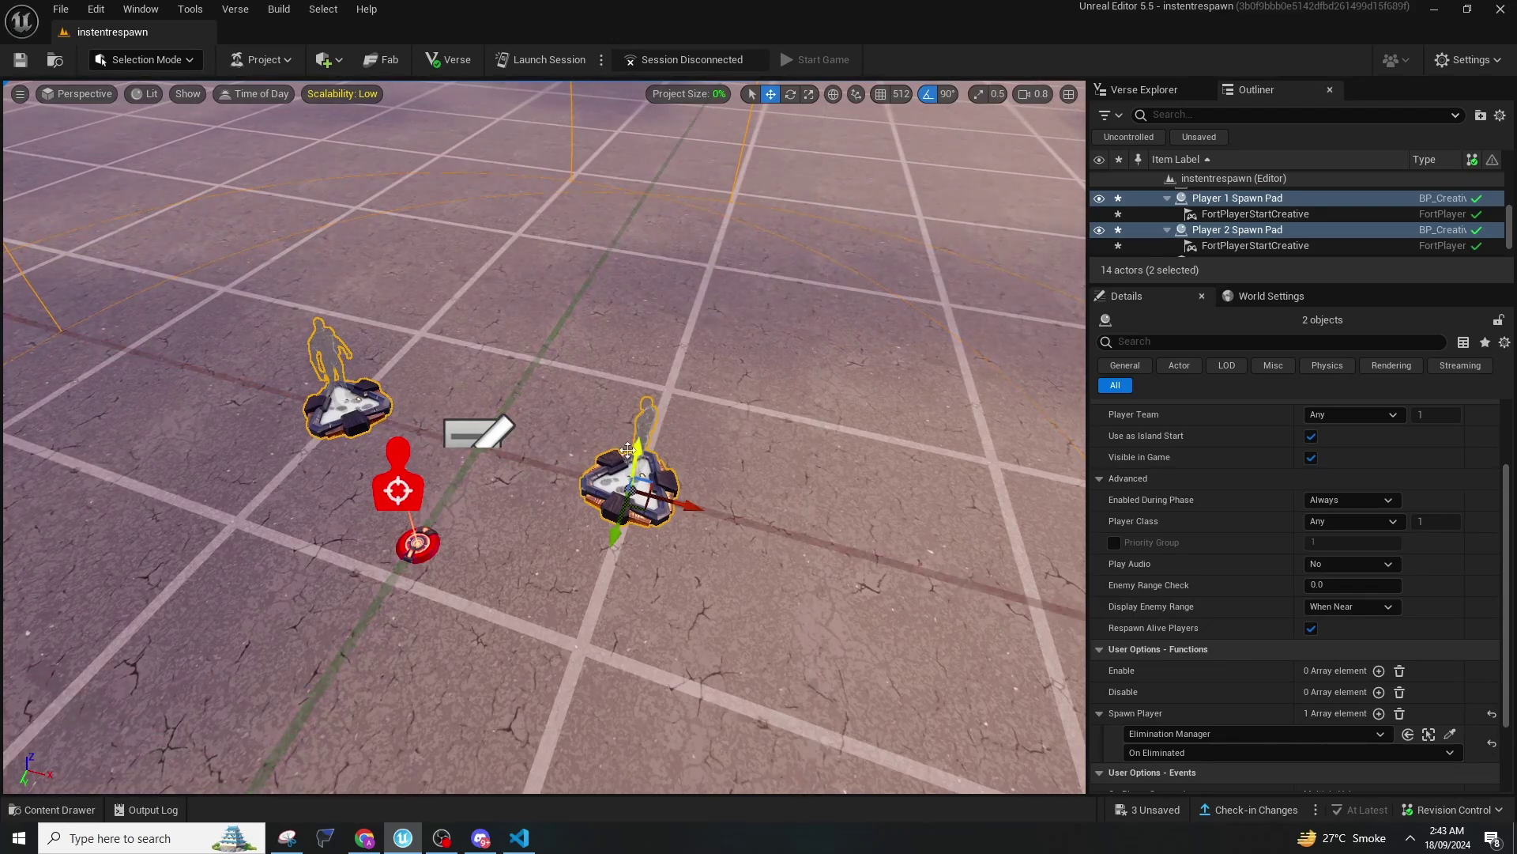
pyautogui.click(1170, 806)
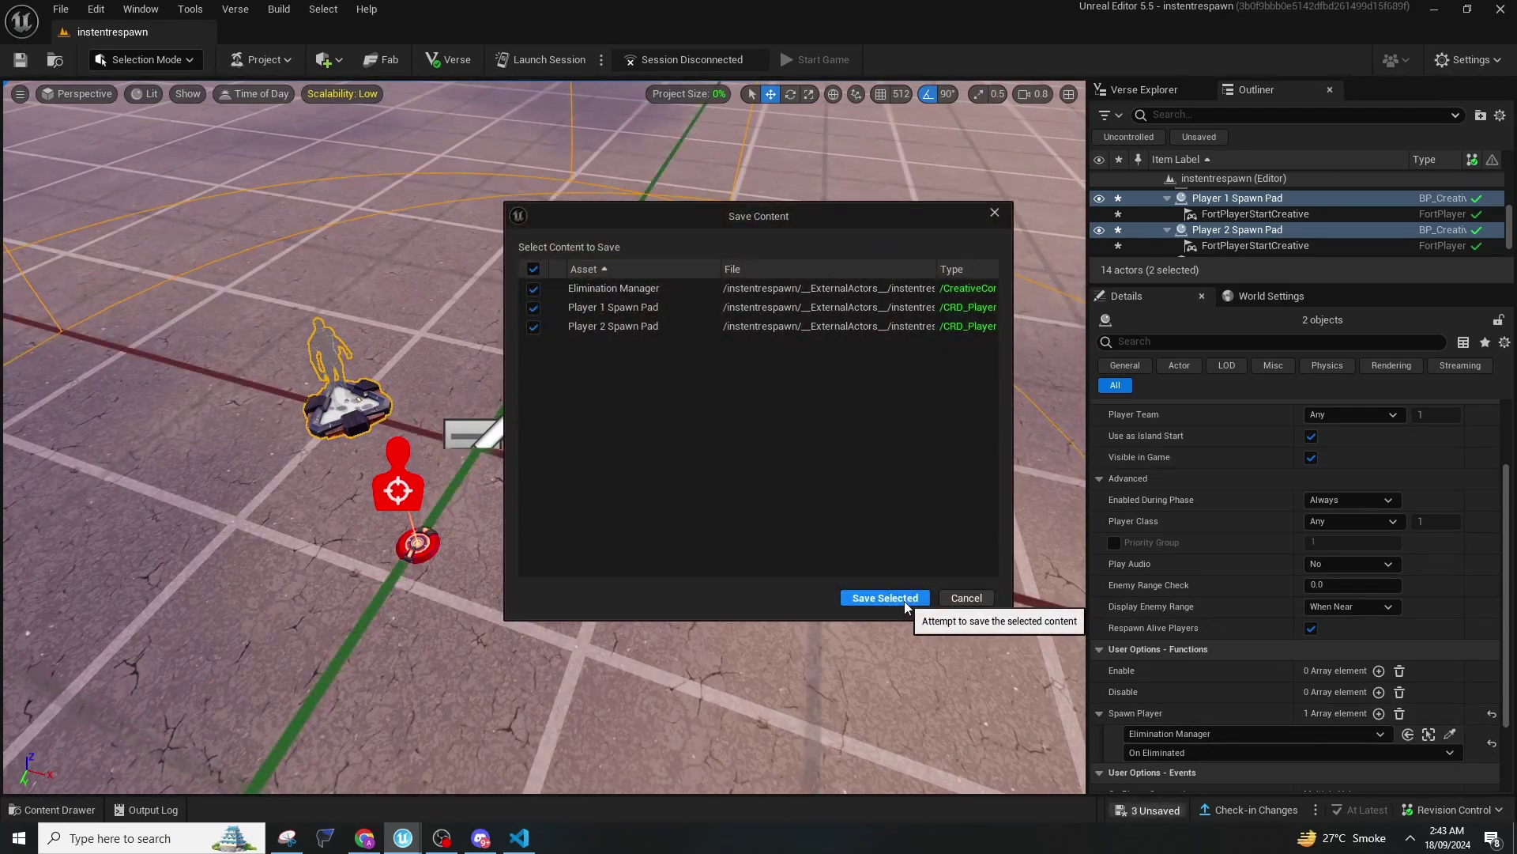
pyautogui.click(885, 597)
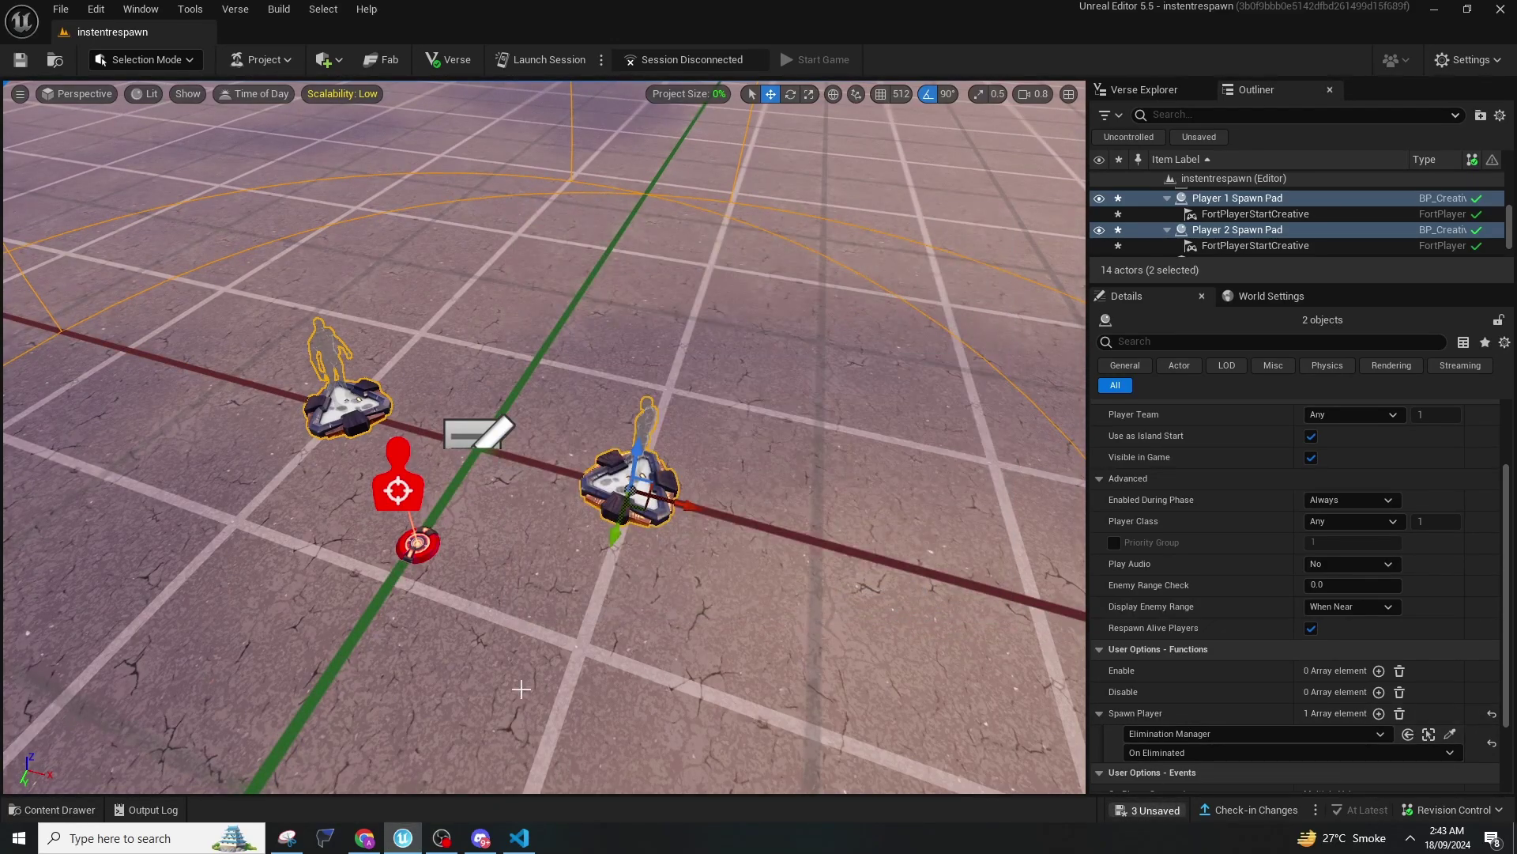